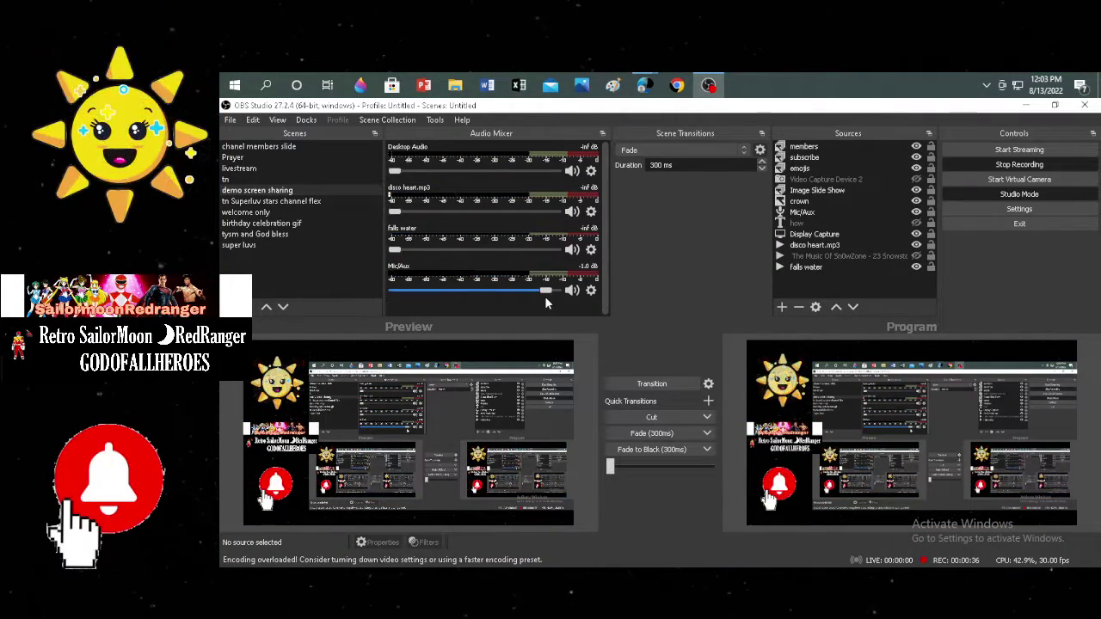
# Set the OBS Audio Mixer faders to Mic/Aux -0.4 dB and disco heart.mp3 -35.4 dB
pyautogui.click(549, 296)
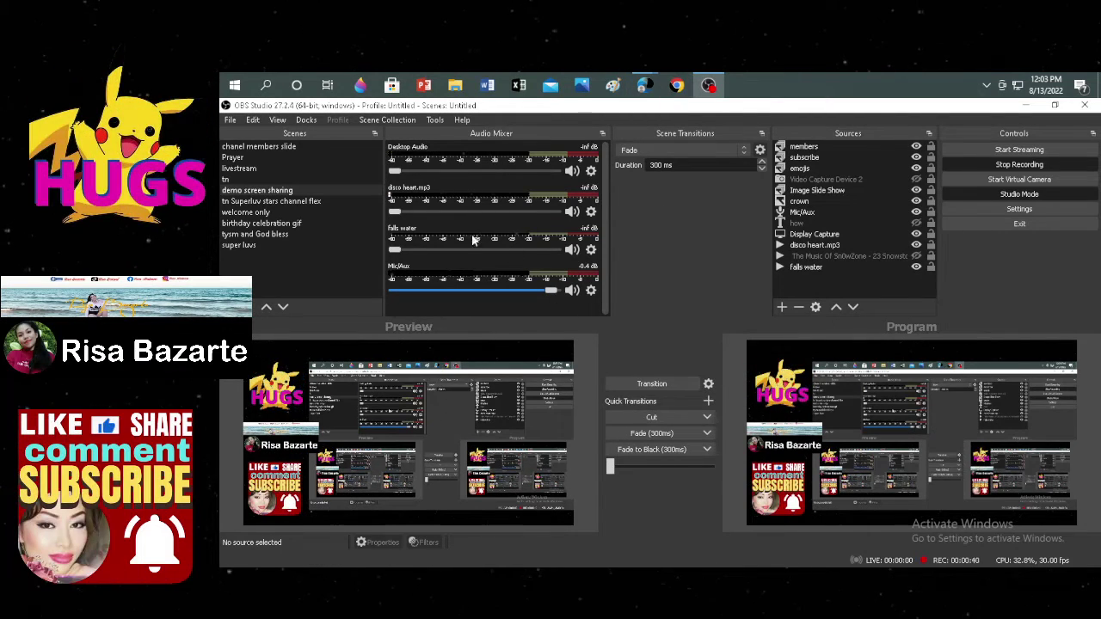
pyautogui.click(446, 212)
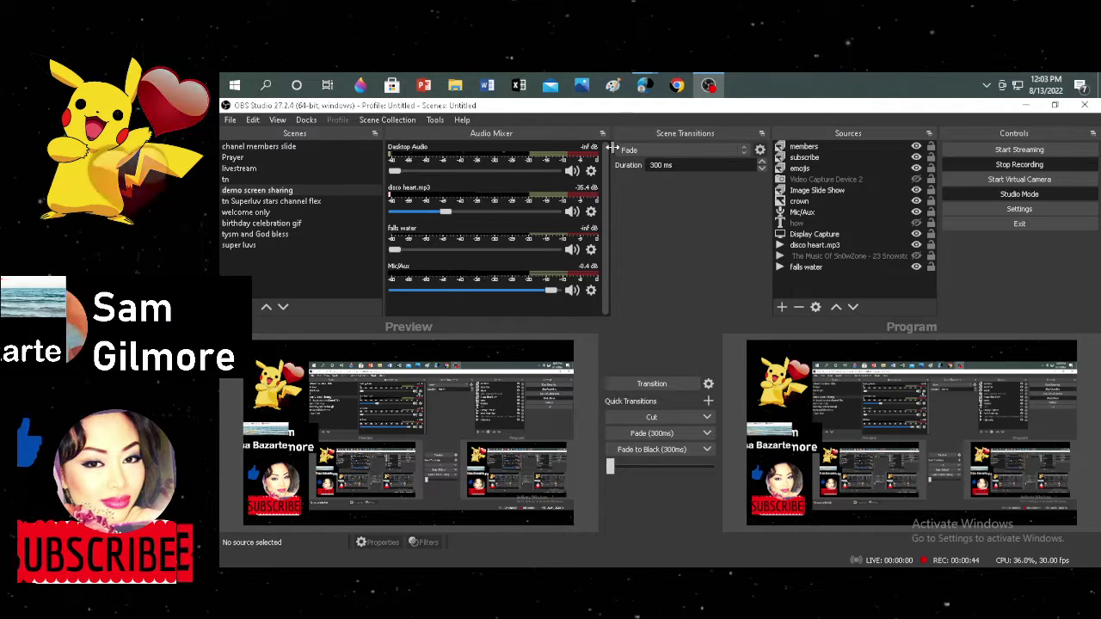
# Bring YouTube Studio forward in Edge and show the CREATE menu
pyautogui.click(644, 86)
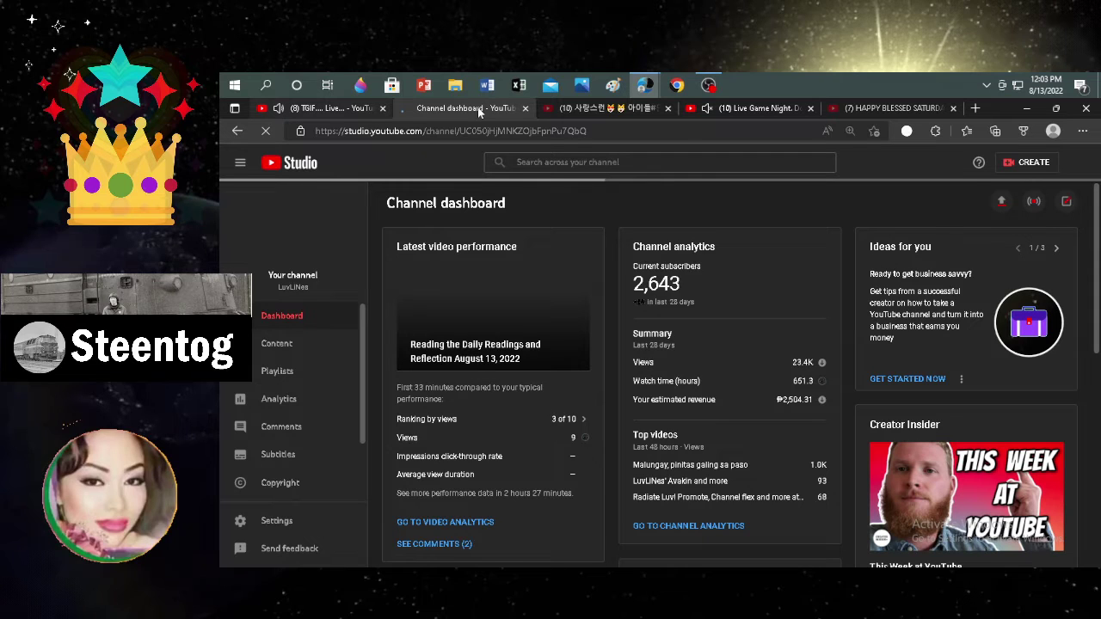
pyautogui.click(1033, 162)
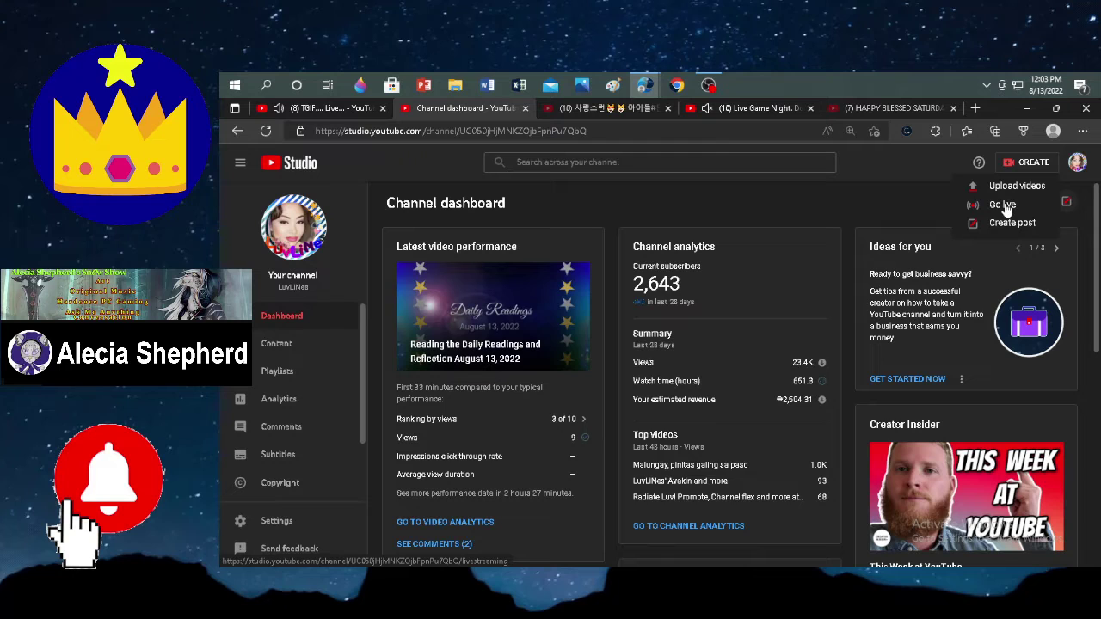
# Go to the live streaming area and view the Manage list of scheduled streams
pyautogui.click(1003, 205)
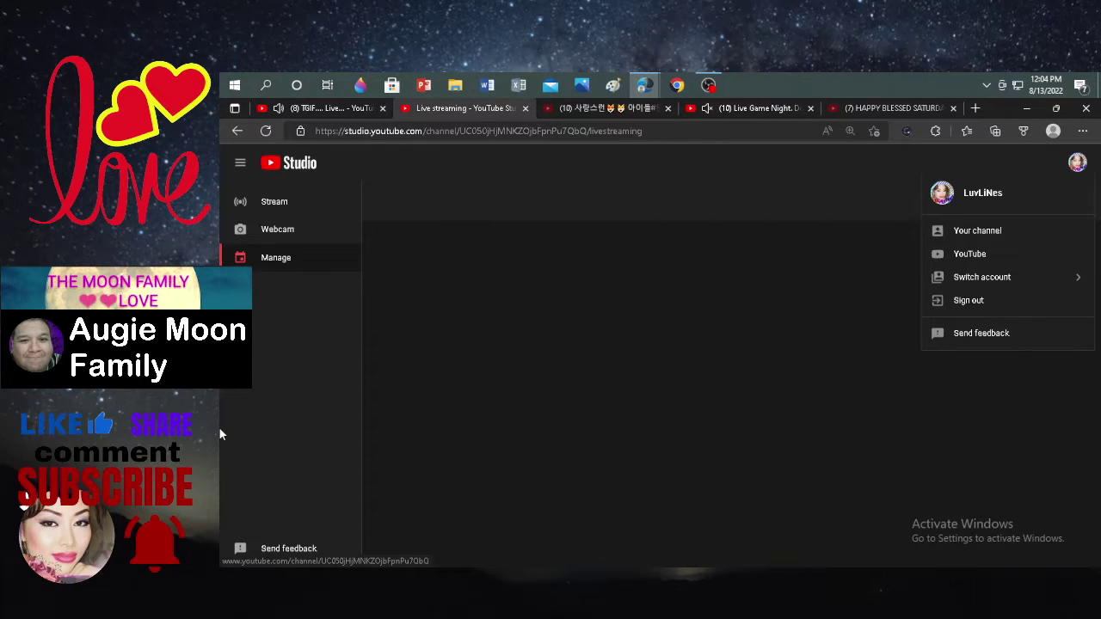
pyautogui.click(270, 258)
pyautogui.click(275, 203)
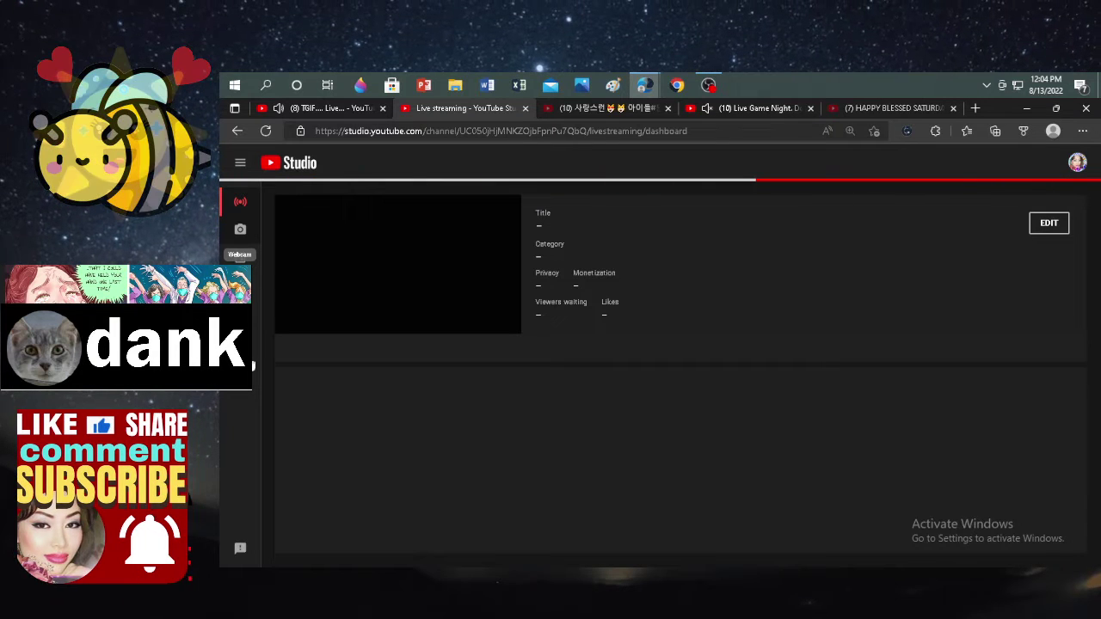
pyautogui.click(247, 265)
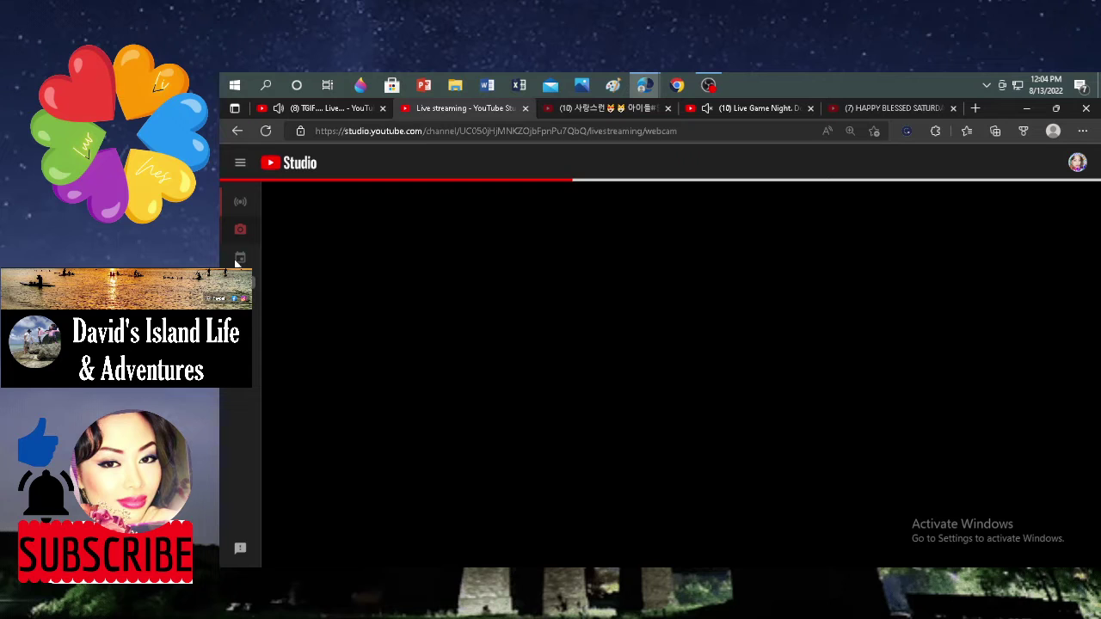
pyautogui.click(238, 262)
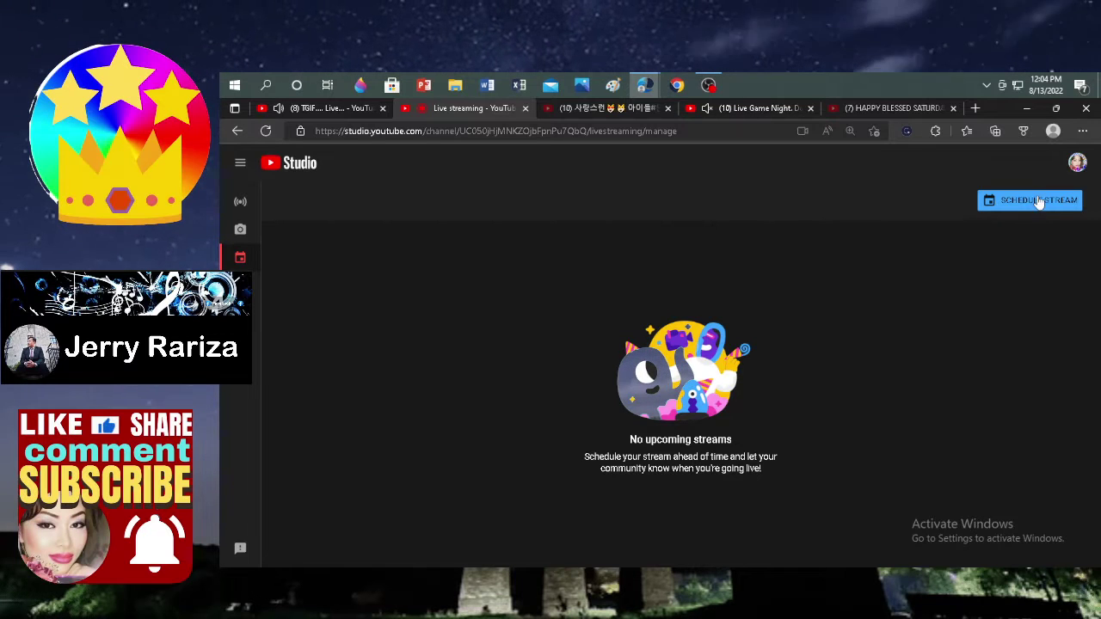
# Schedule a new Streaming Software stream to get the previous-settings offer
pyautogui.click(1044, 201)
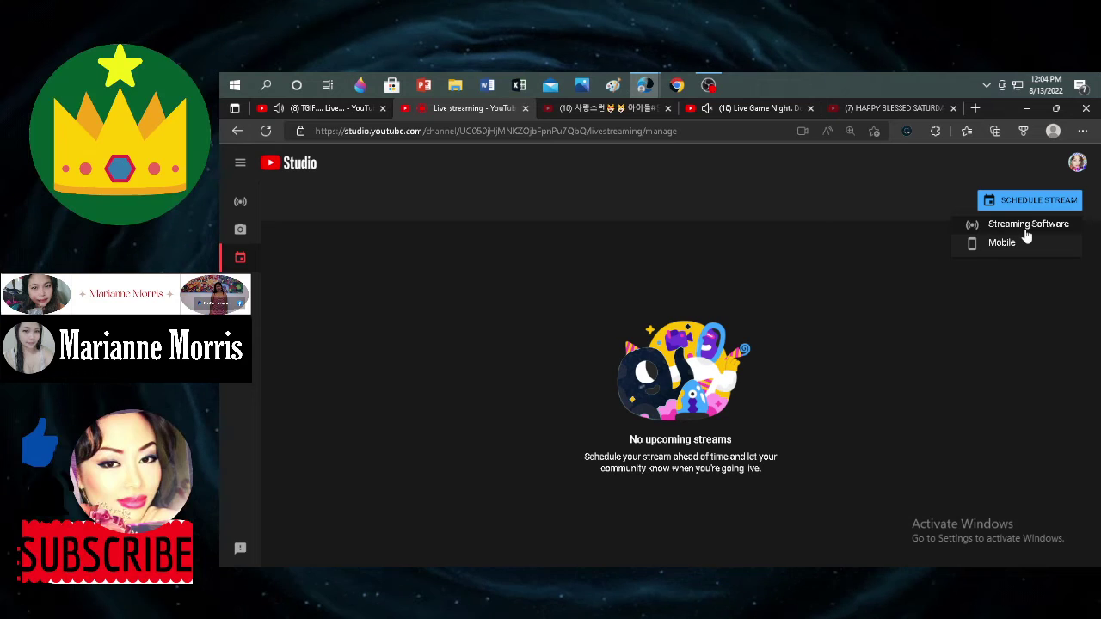
pyautogui.click(1026, 234)
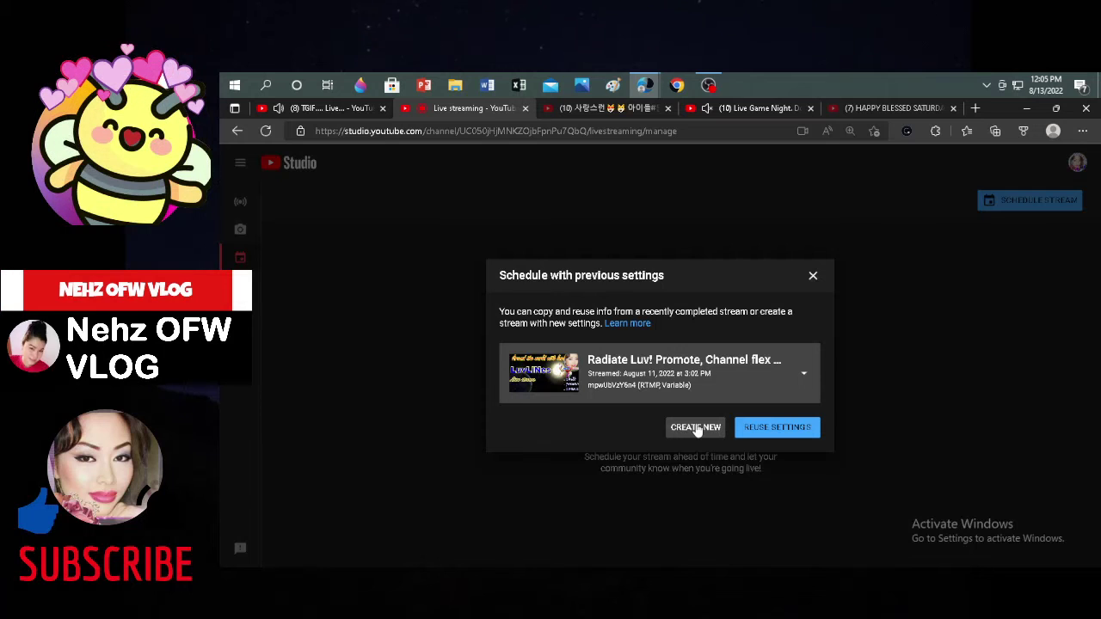
# Create a new stream and review its prefilled title, description and Howto & Style category
pyautogui.click(697, 428)
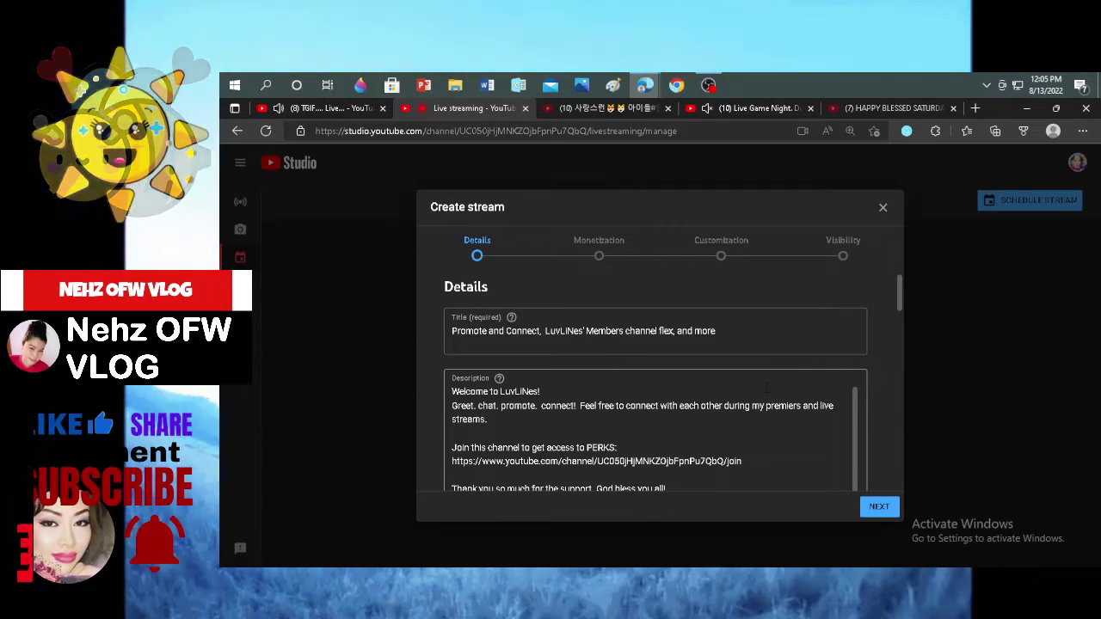
pyautogui.scroll(-1, 765, 388)
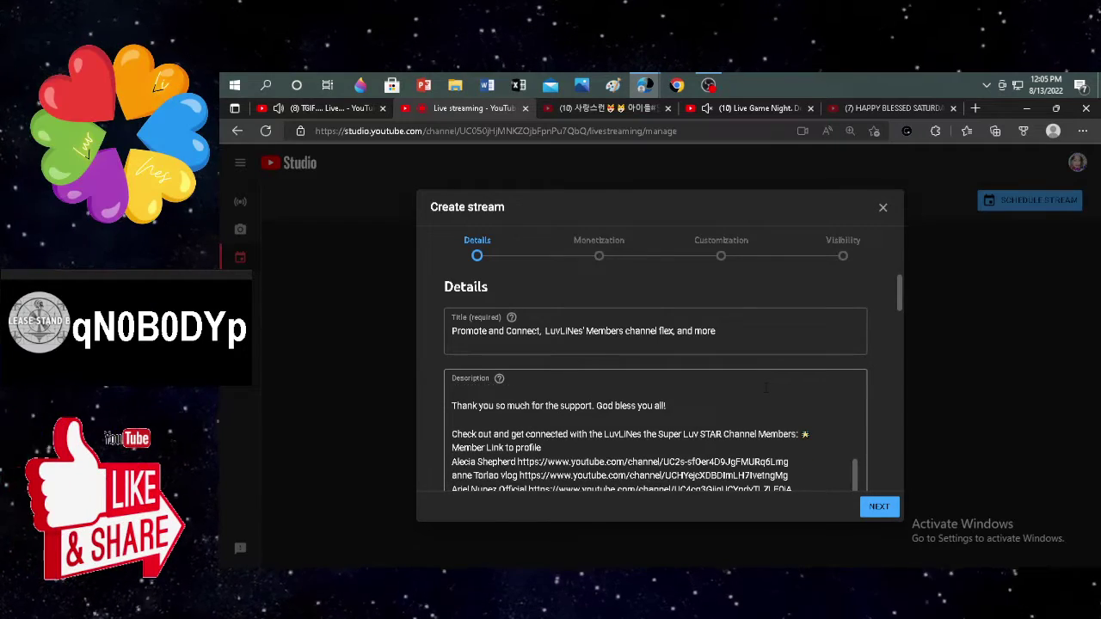
pyautogui.scroll(-3, 765, 388)
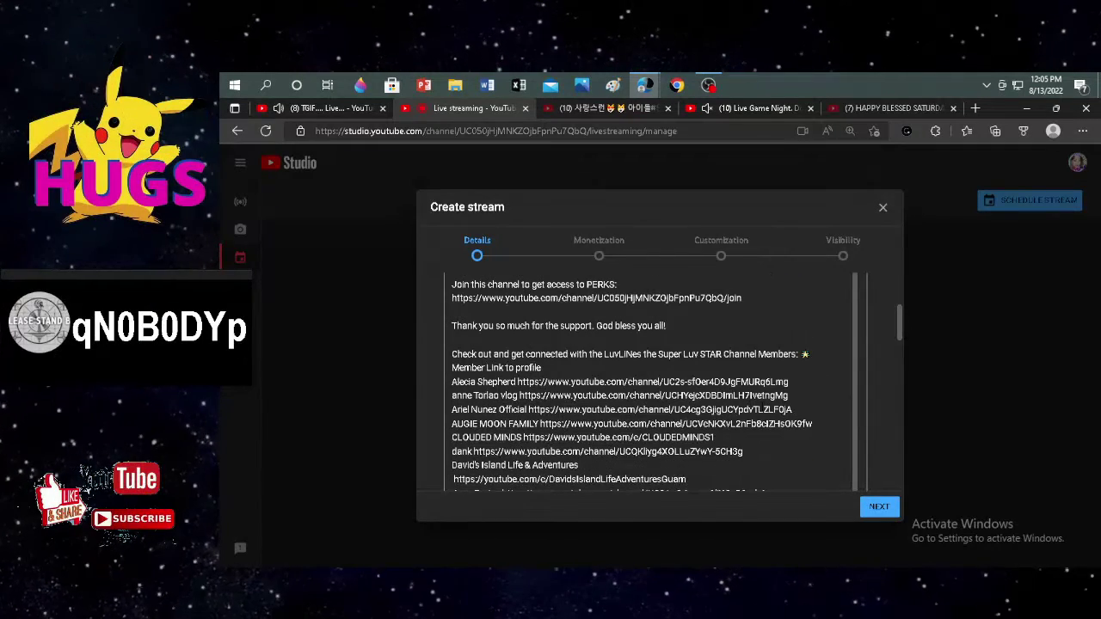
pyautogui.scroll(5, 760, 407)
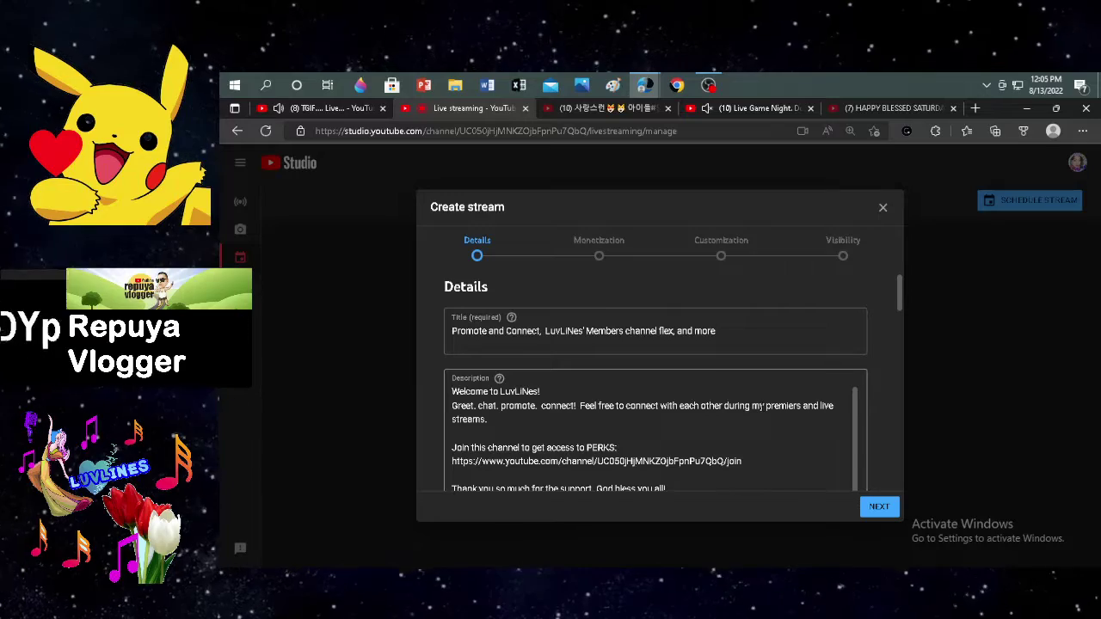
pyautogui.scroll(-1, 761, 407)
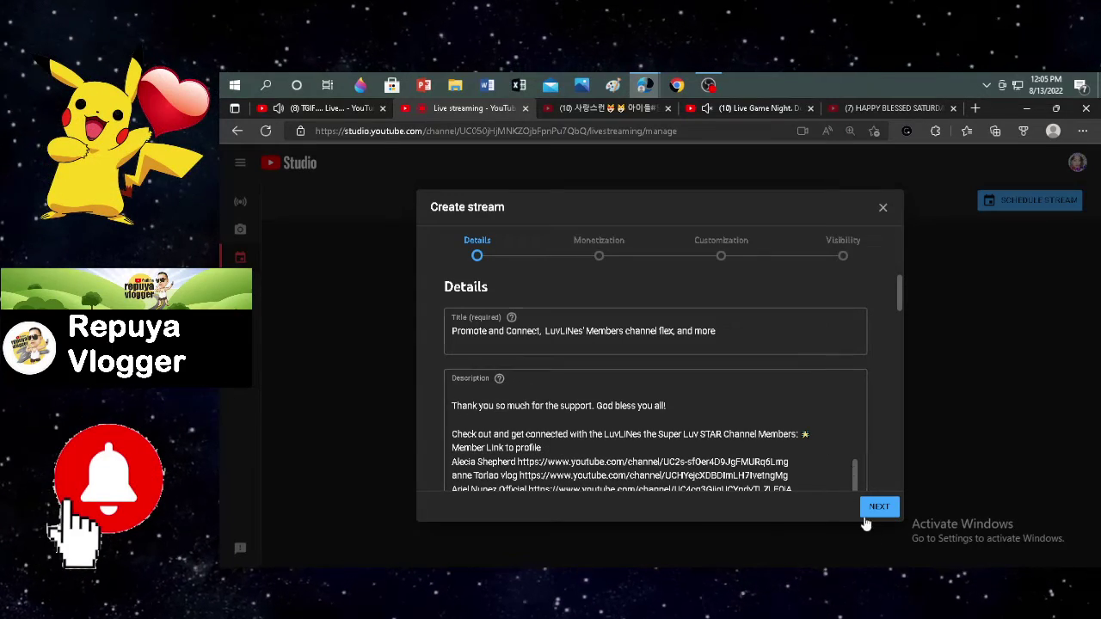
pyautogui.scroll(-5, 864, 317)
pyautogui.scroll(-5, 866, 319)
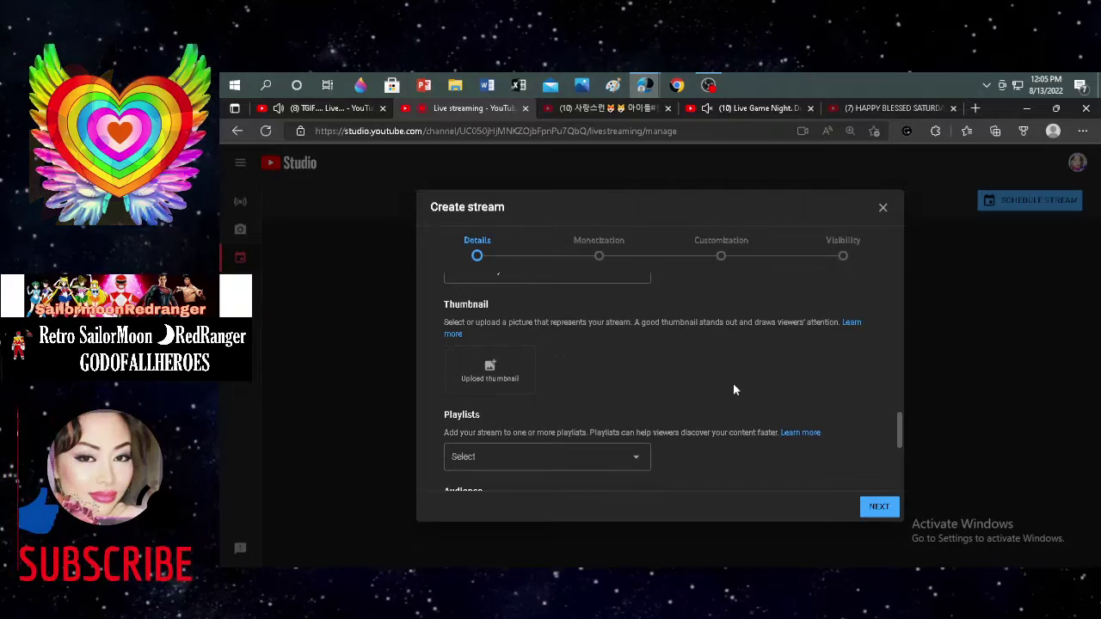
pyautogui.scroll(-2, 833, 385)
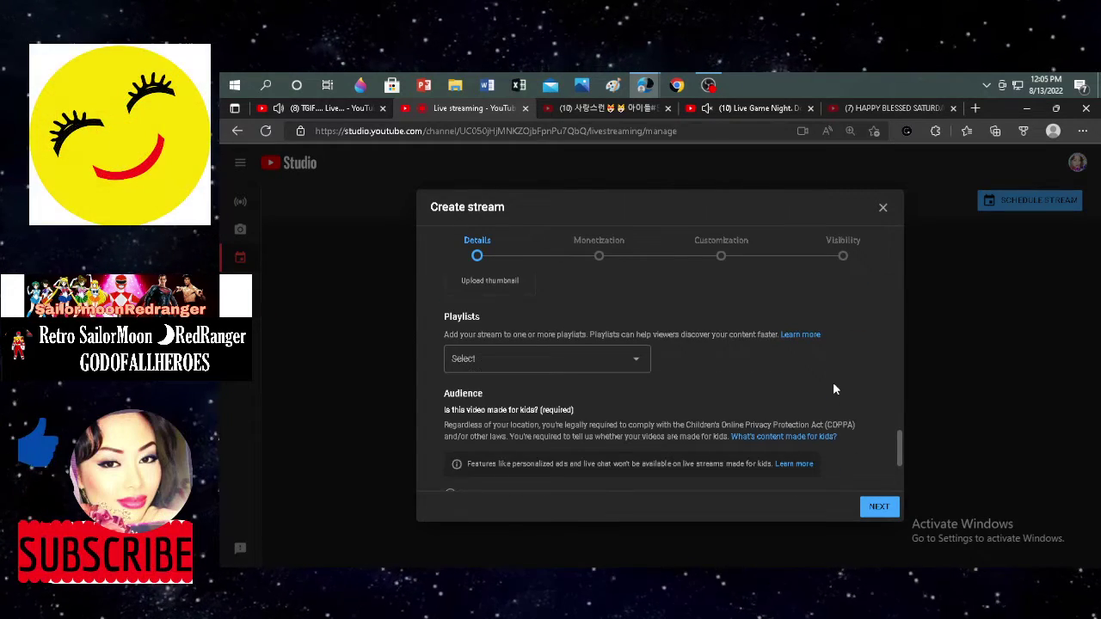
pyautogui.scroll(-2, 833, 385)
pyautogui.scroll(-1, 833, 390)
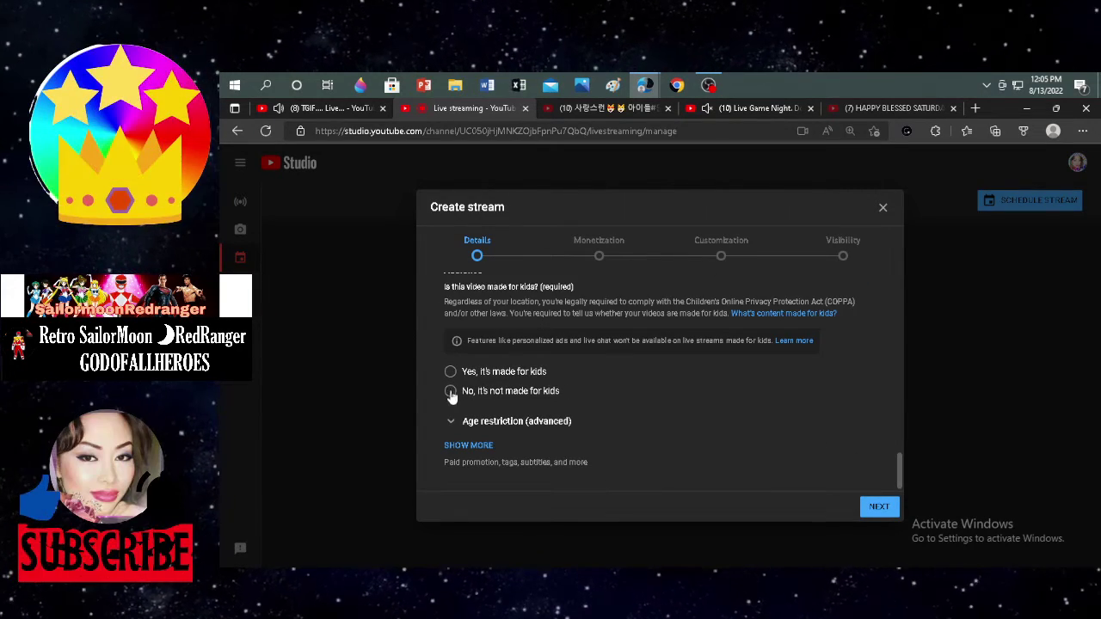
# Expand the extra details with tags, then try jumping to the Monetization and Customization steps
pyautogui.click(479, 445)
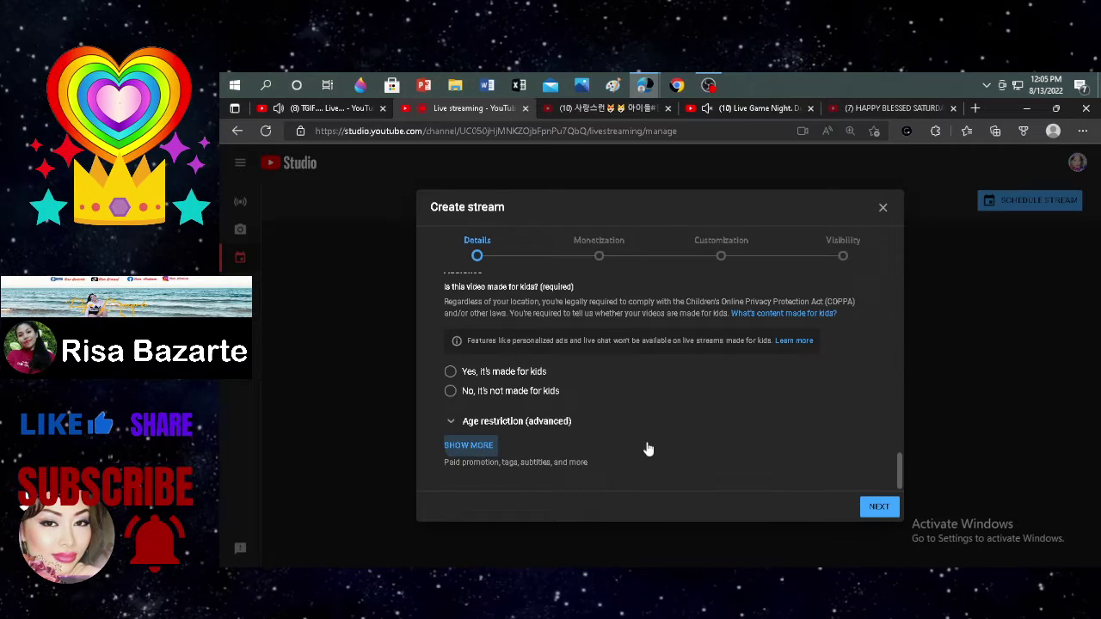
pyautogui.scroll(-5, 680, 448)
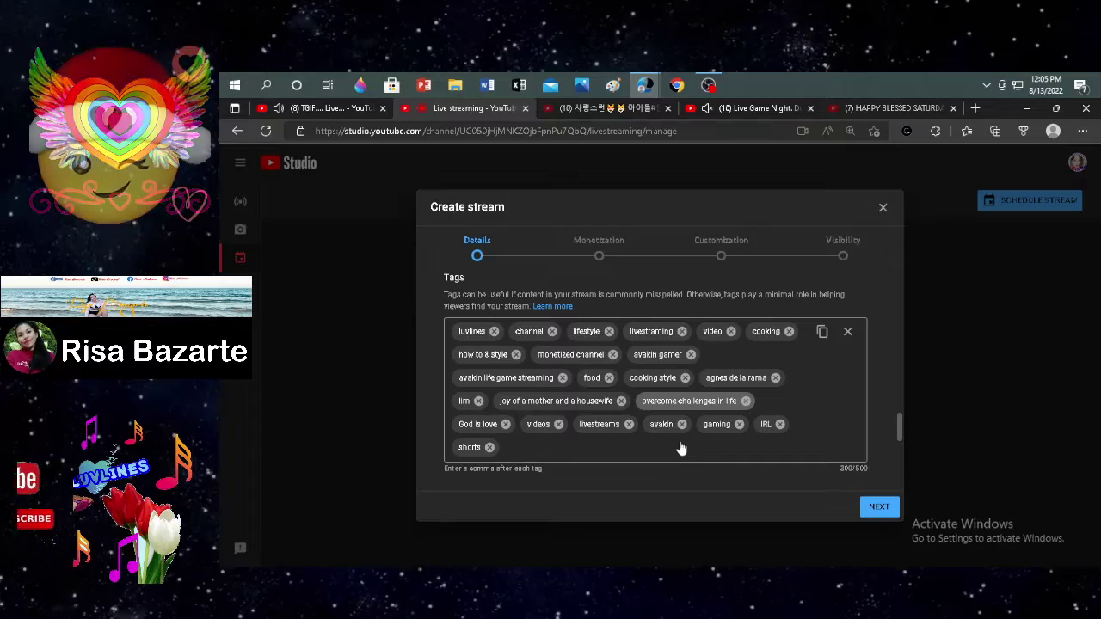
pyautogui.scroll(4, 680, 447)
pyautogui.scroll(6, 712, 379)
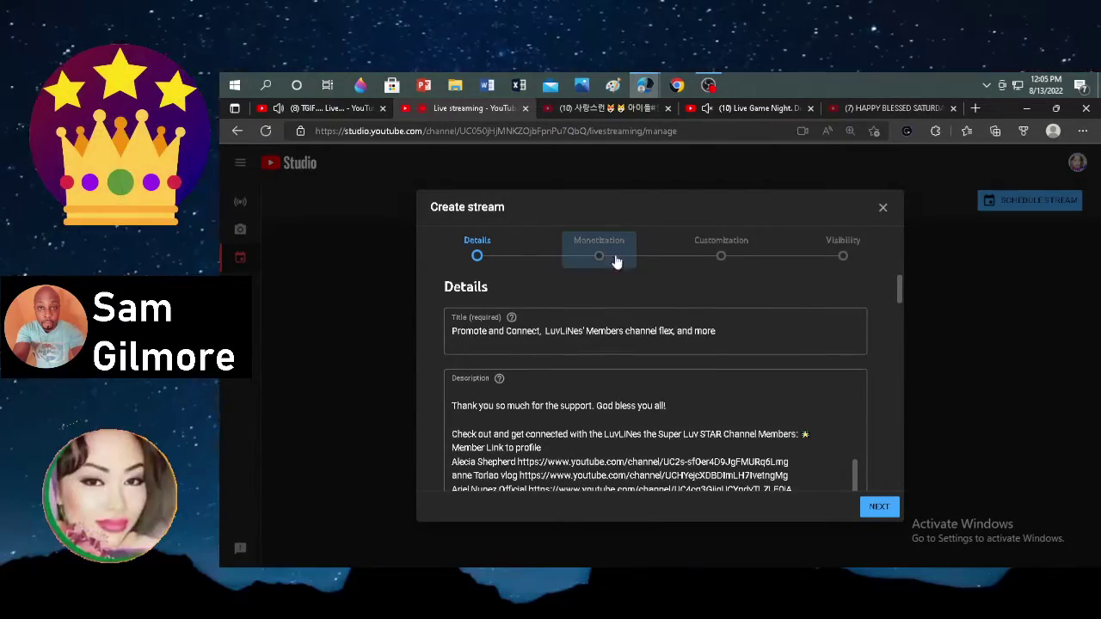
pyautogui.click(594, 254)
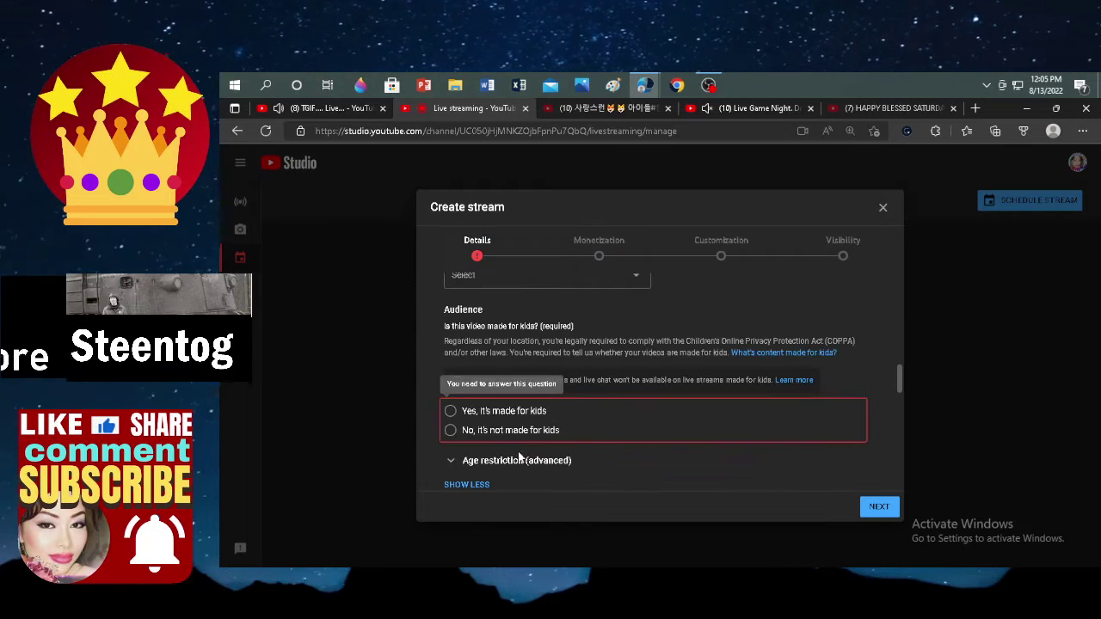
pyautogui.scroll(2, 648, 430)
pyautogui.scroll(3, 649, 425)
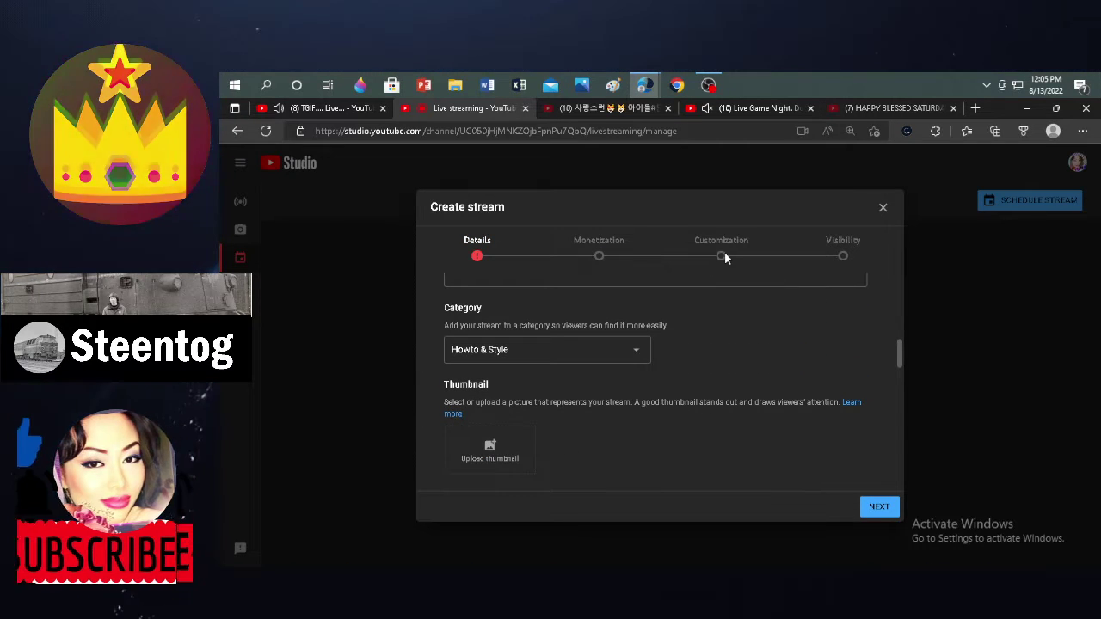
pyautogui.click(720, 256)
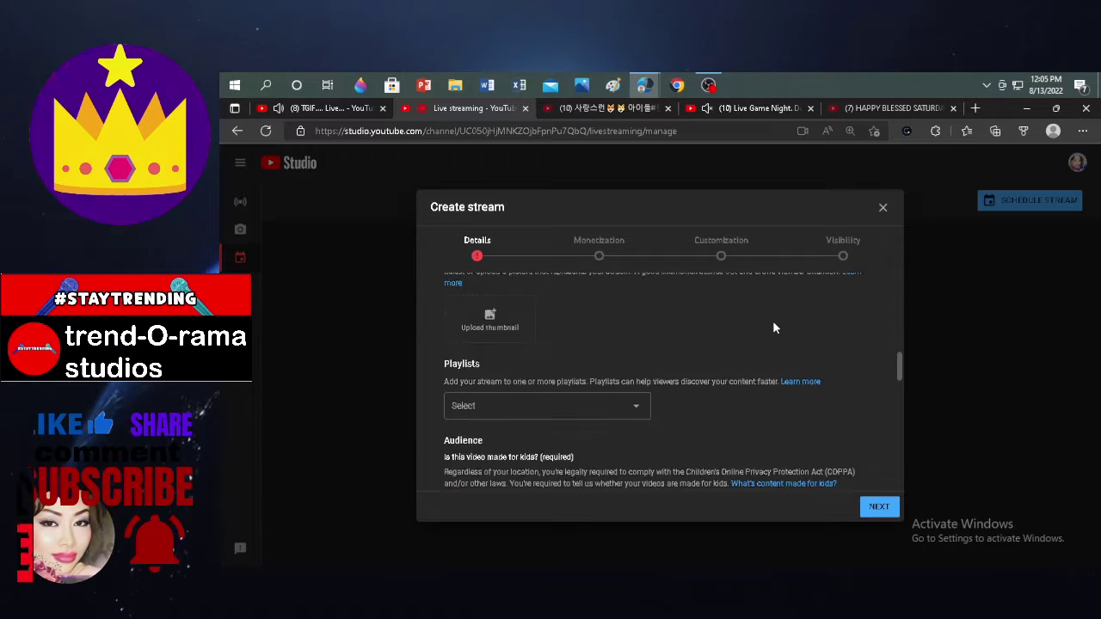
pyautogui.scroll(-10, 773, 327)
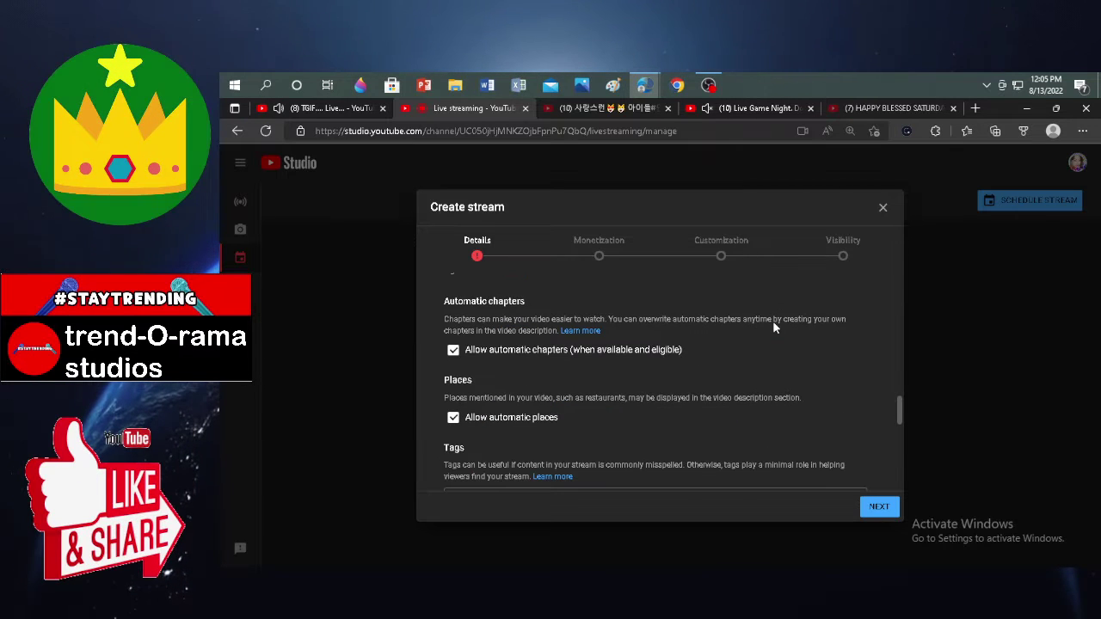
# Discard the new setup and schedule a Streaming Software stream reusing the August 11 settings
pyautogui.click(884, 207)
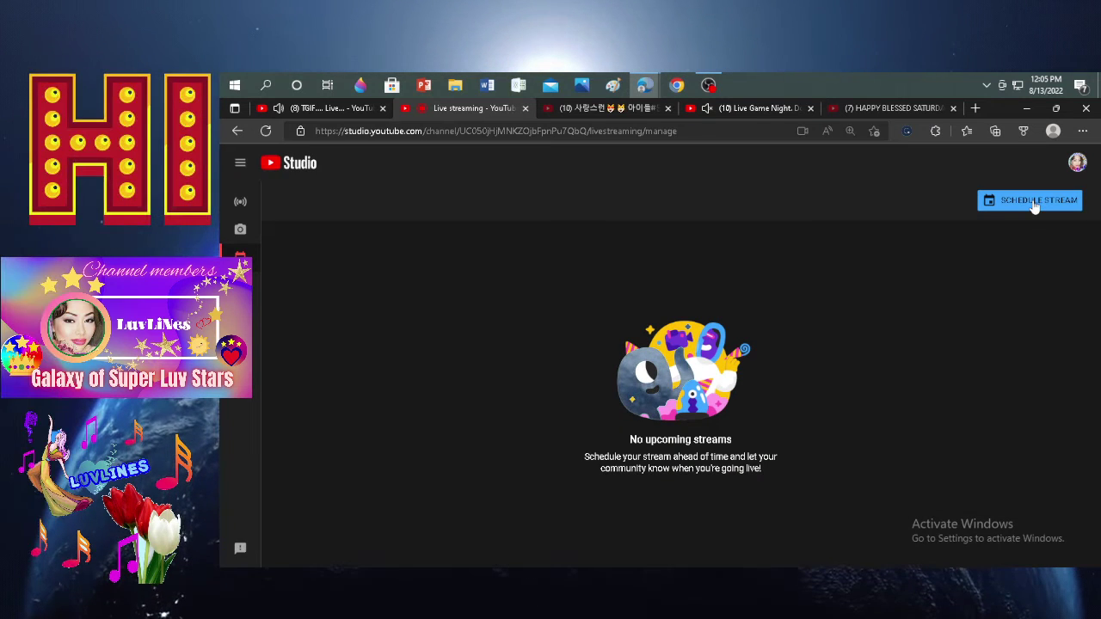
pyautogui.click(1035, 207)
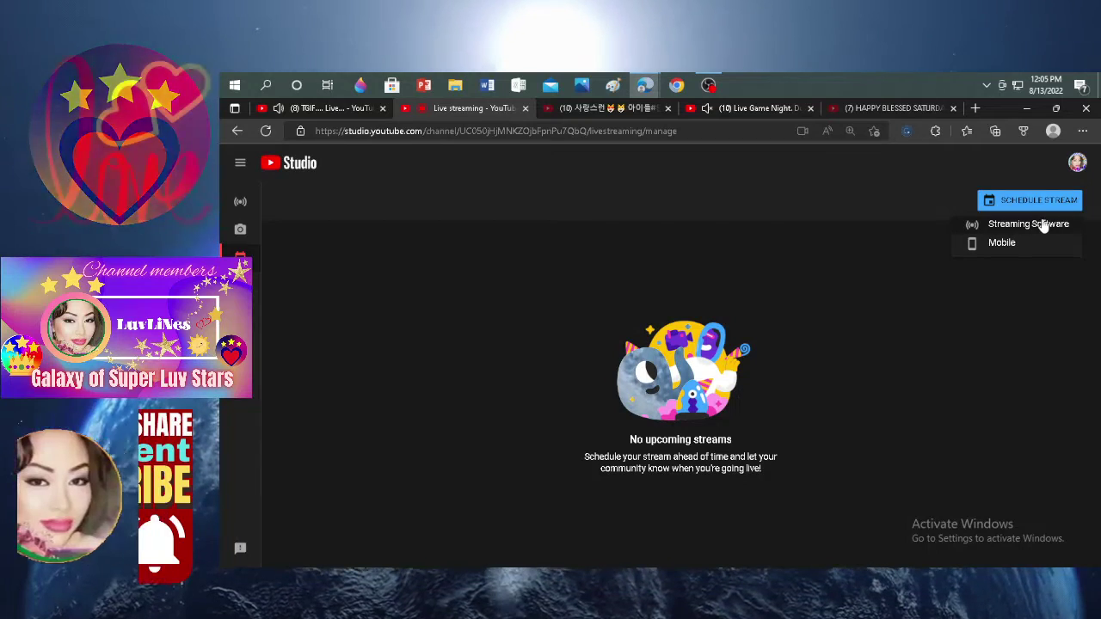
pyautogui.click(1028, 223)
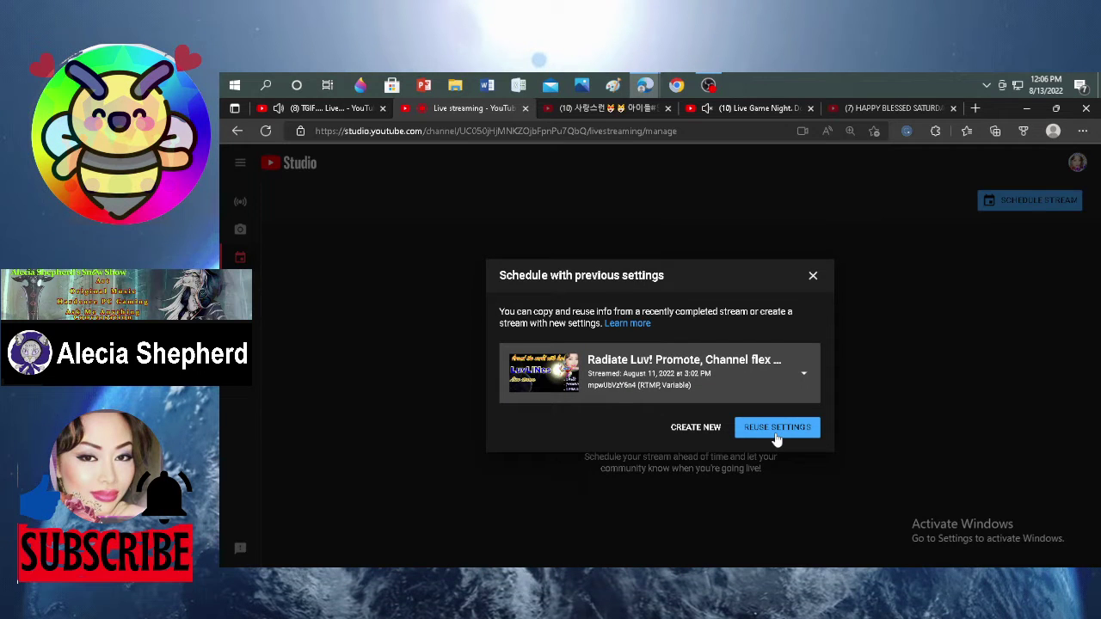
pyautogui.click(781, 438)
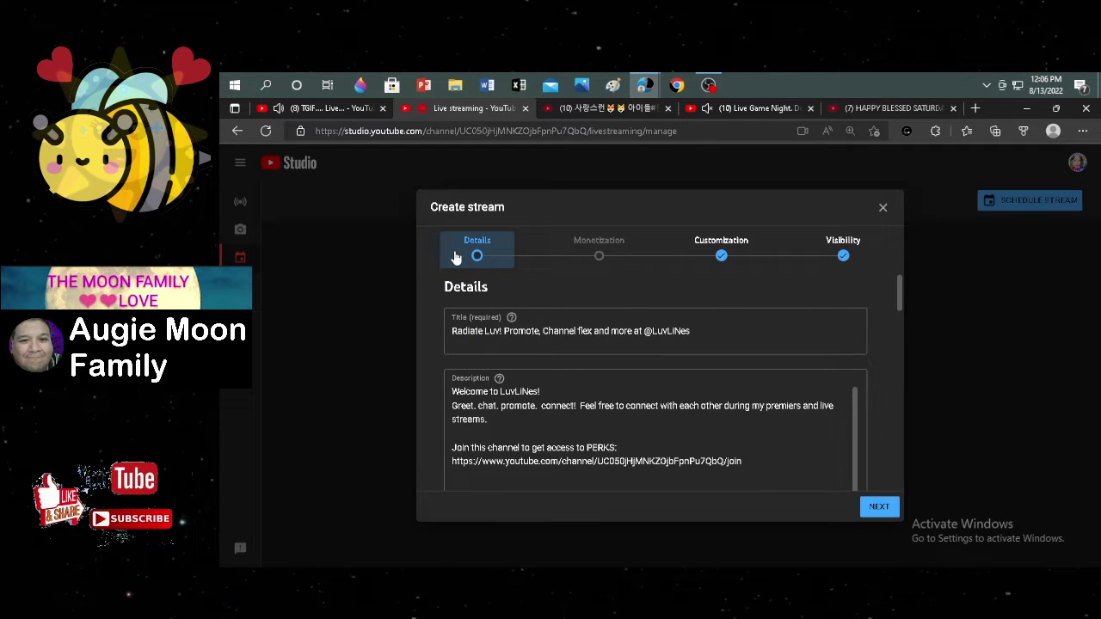
pyautogui.scroll(-5, 876, 414)
pyautogui.scroll(-3, 877, 414)
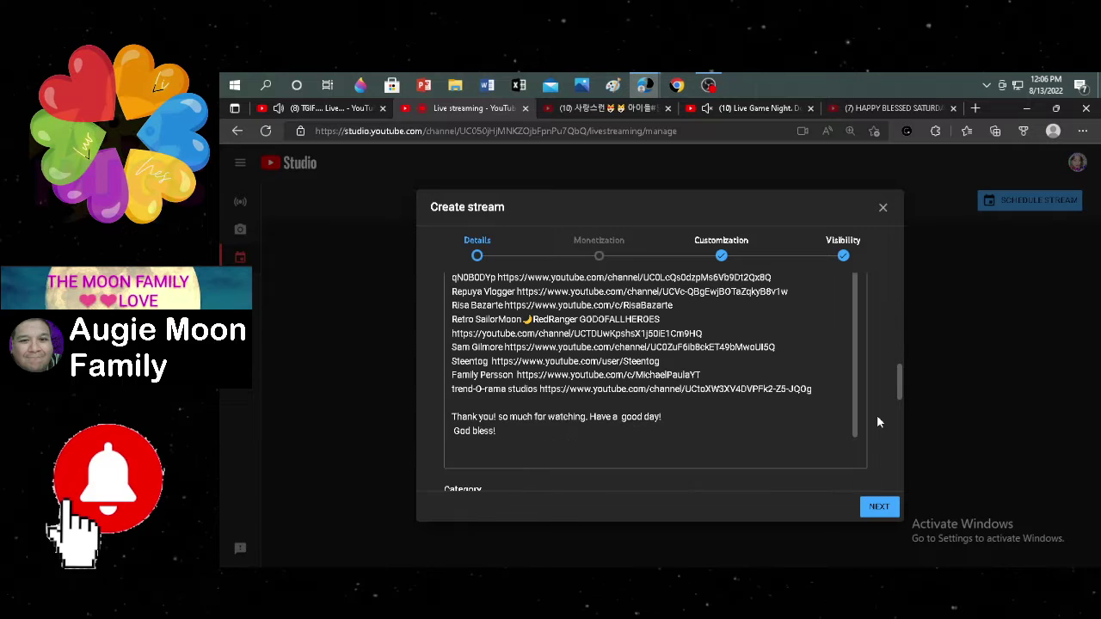
pyautogui.scroll(-3, 877, 414)
pyautogui.scroll(-2, 876, 415)
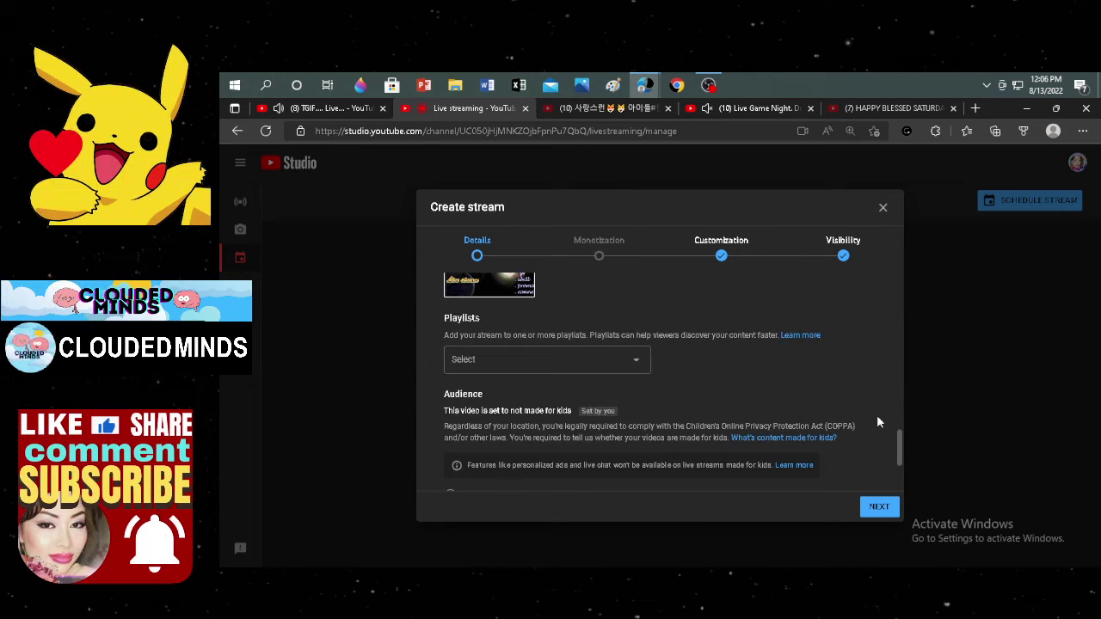
pyautogui.scroll(-3, 877, 415)
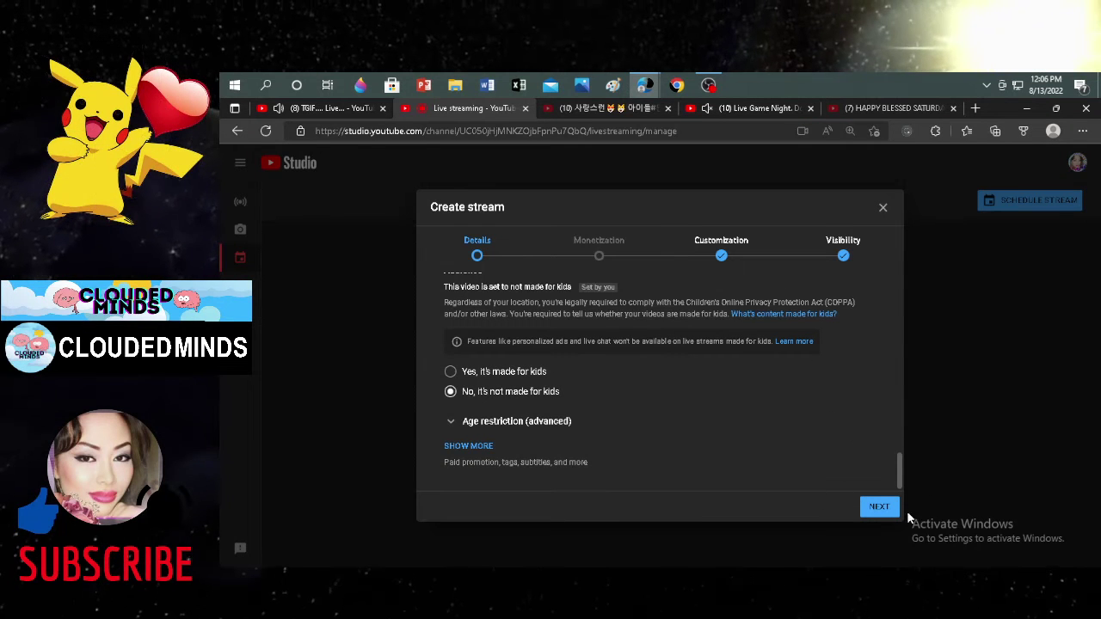
# Advance to Monetization and switch it On, enabling overlay, sponsored card and video ads
pyautogui.click(880, 507)
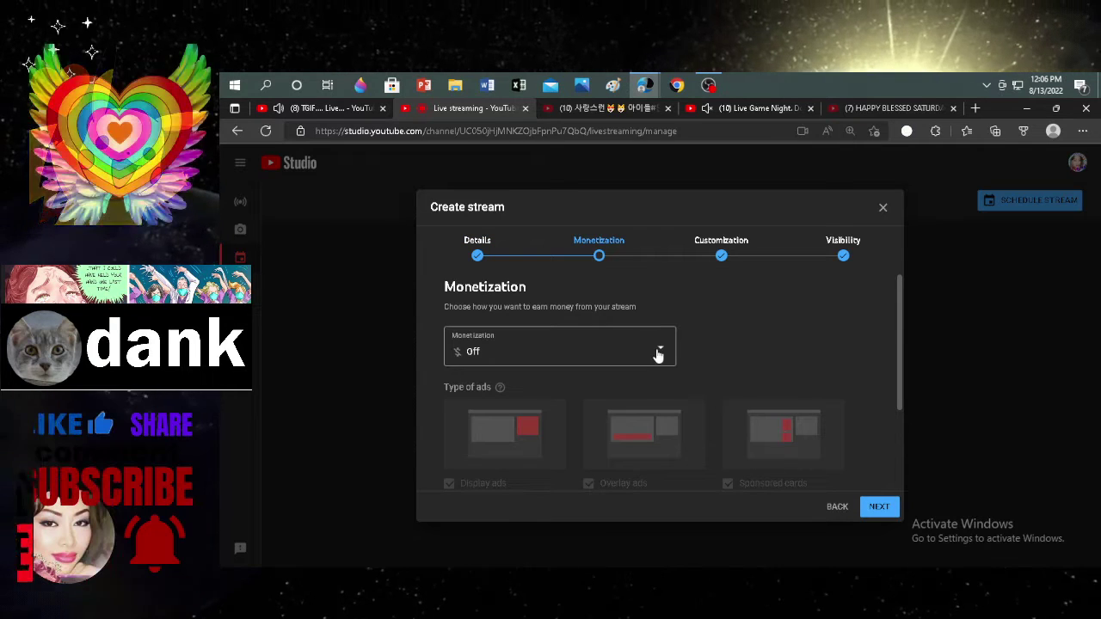
pyautogui.click(659, 353)
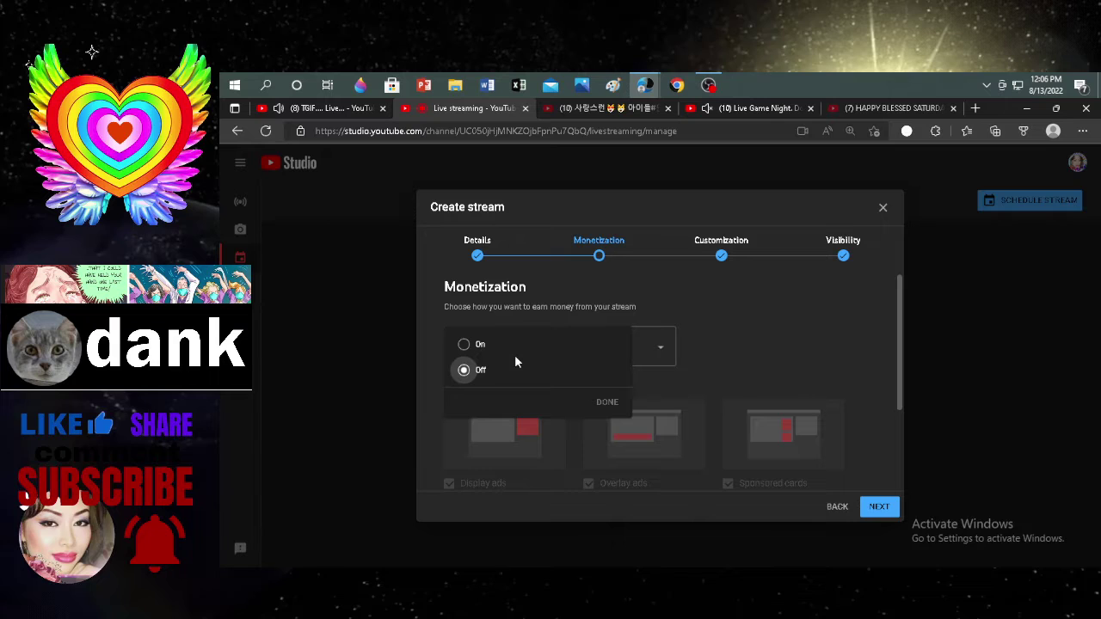
pyautogui.click(475, 345)
pyautogui.click(608, 402)
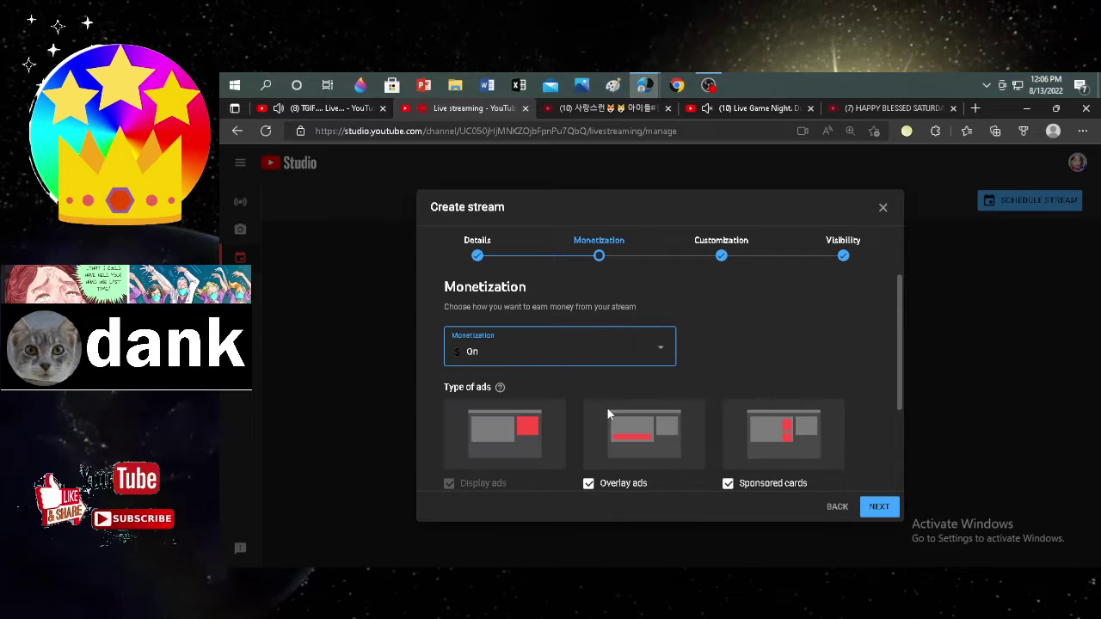
pyautogui.scroll(-3, 728, 372)
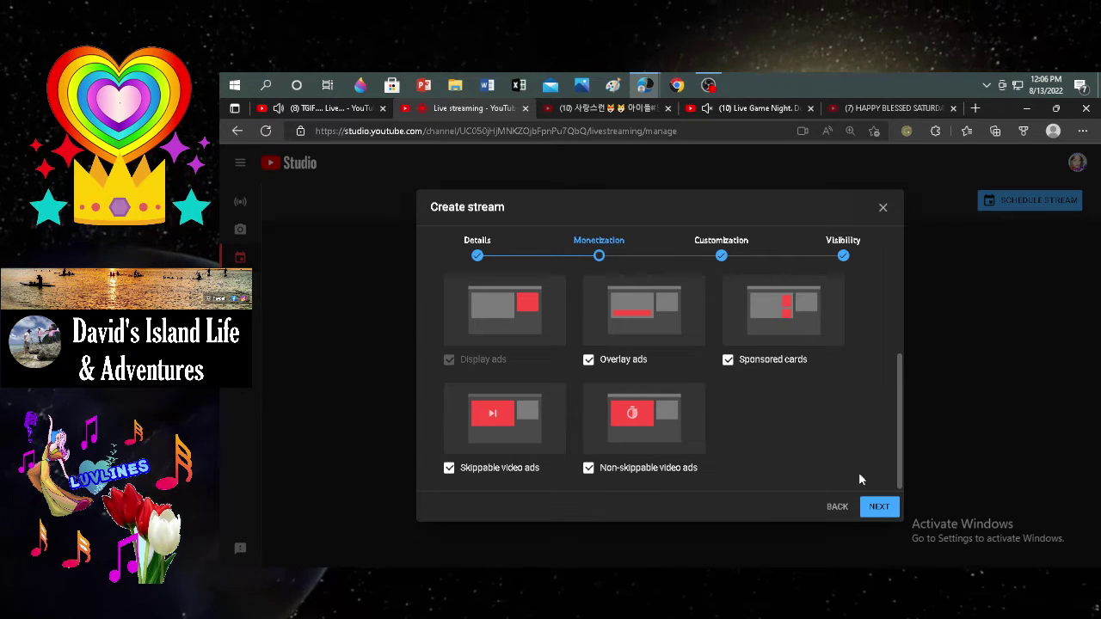
pyautogui.scroll(3, 860, 456)
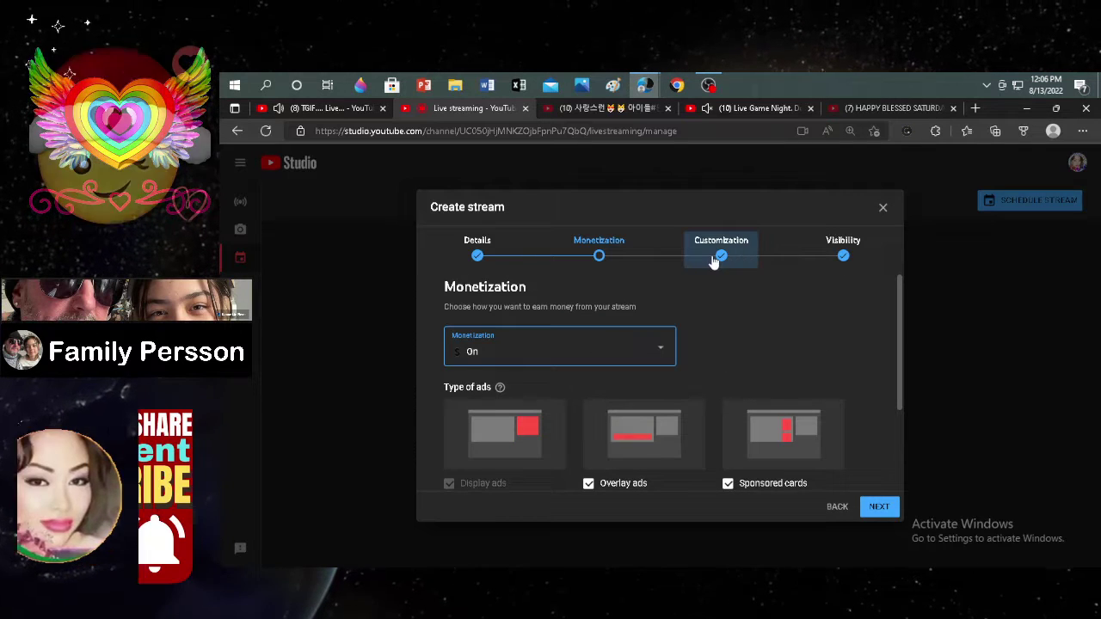
# Advance to Customization and review live chat, subscribers-only mode, message delay, redirect and trailer
pyautogui.click(869, 505)
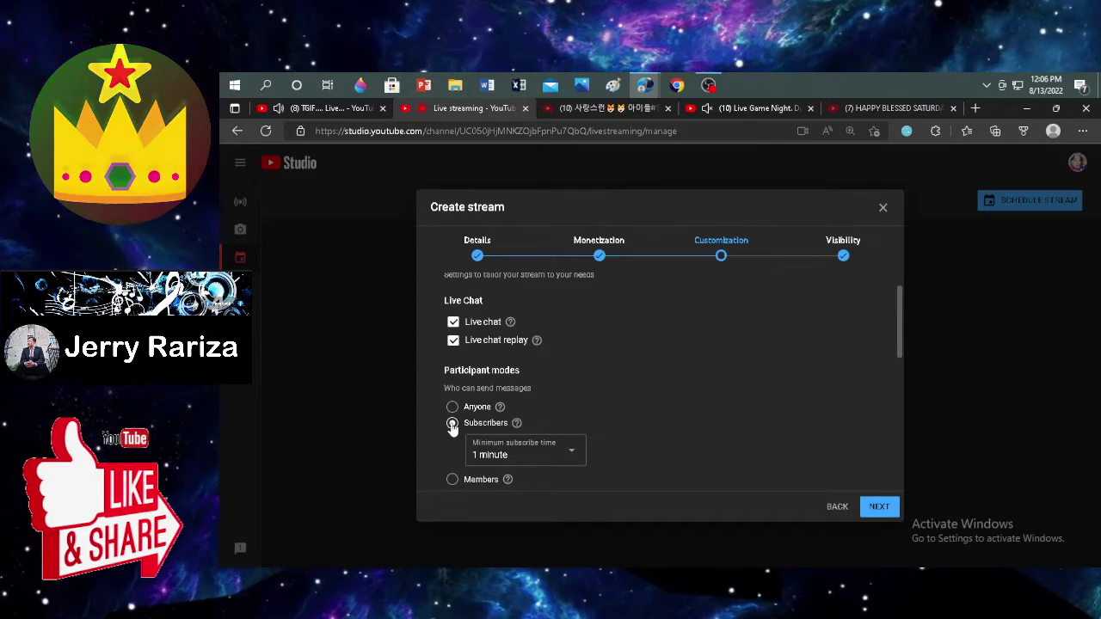
pyautogui.scroll(-3, 744, 418)
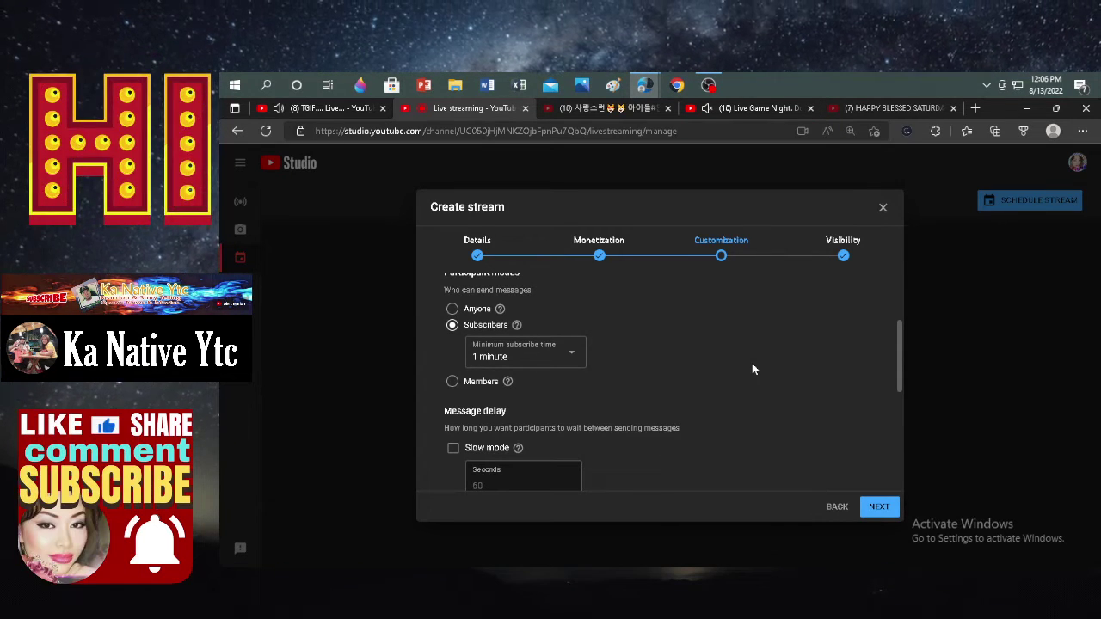
pyautogui.scroll(-1, 752, 365)
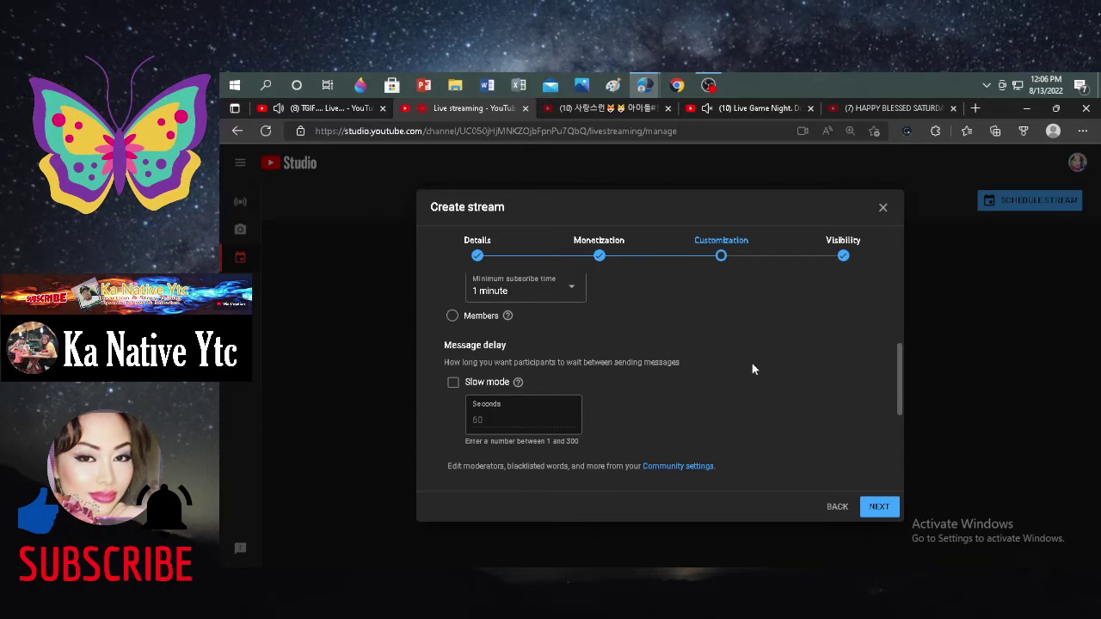
pyautogui.scroll(2, 752, 369)
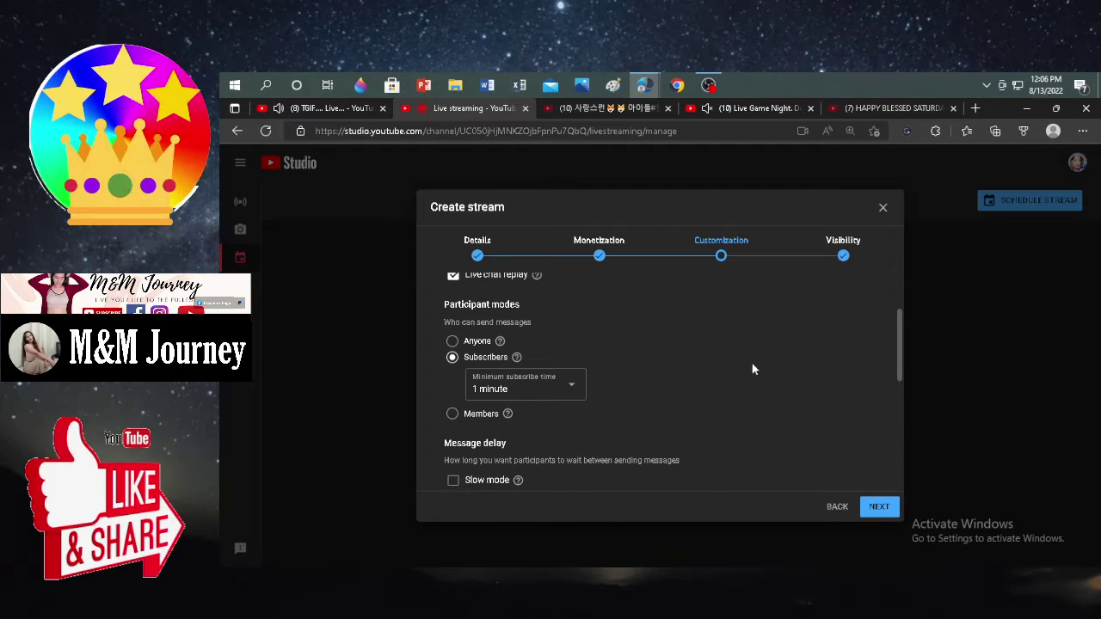
pyautogui.scroll(1, 752, 370)
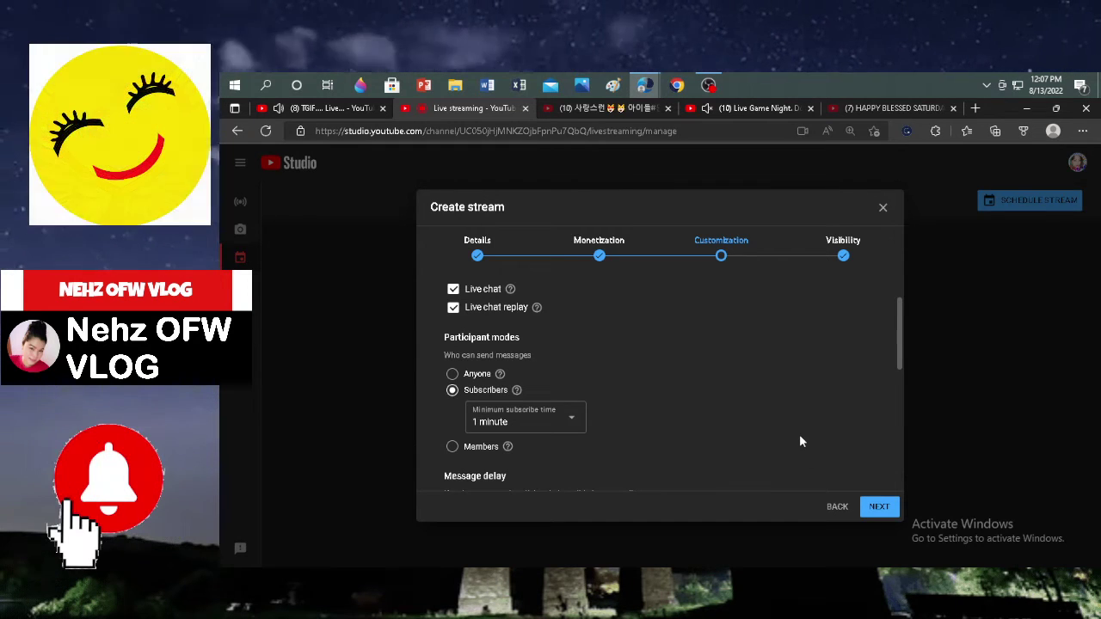
pyautogui.scroll(-3, 800, 441)
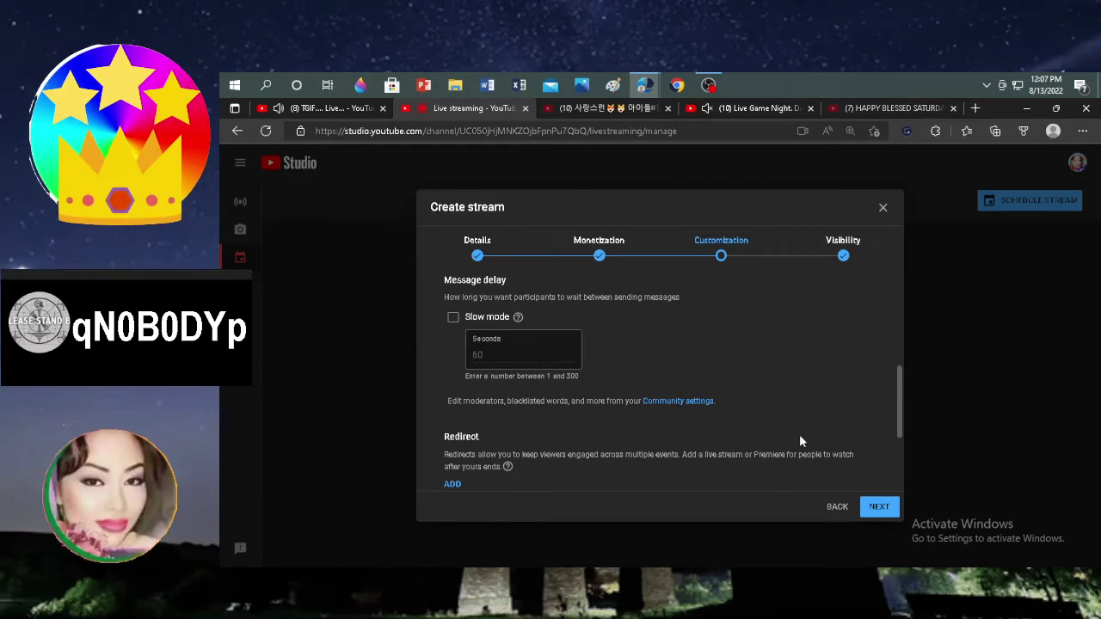
pyautogui.scroll(-1, 700, 410)
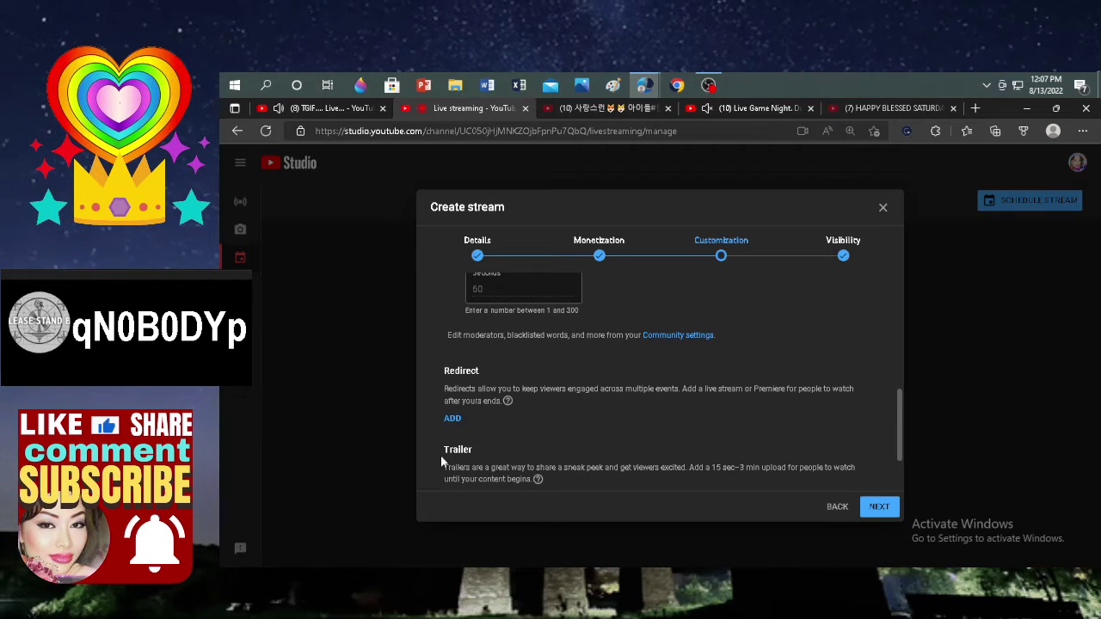
pyautogui.scroll(-1, 626, 425)
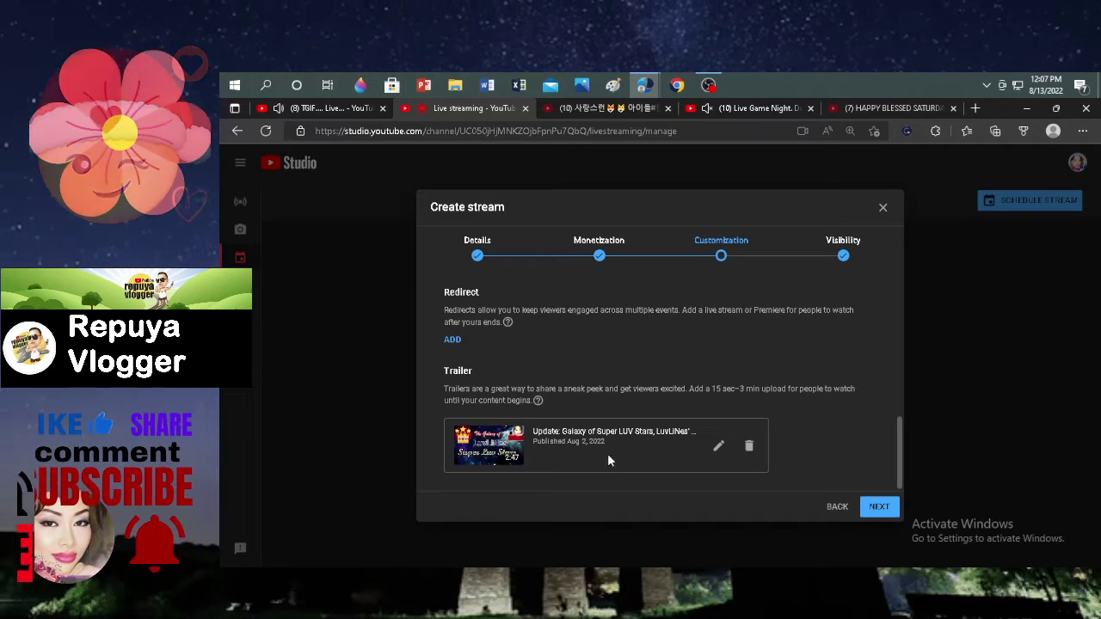
pyautogui.scroll(2, 599, 456)
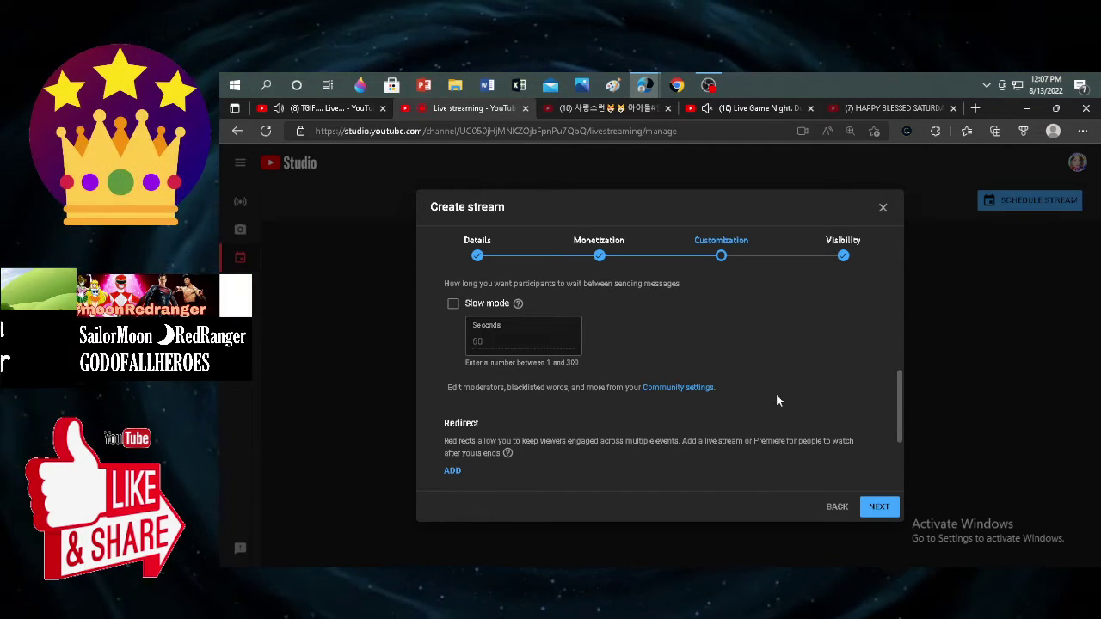
pyautogui.scroll(-2, 776, 400)
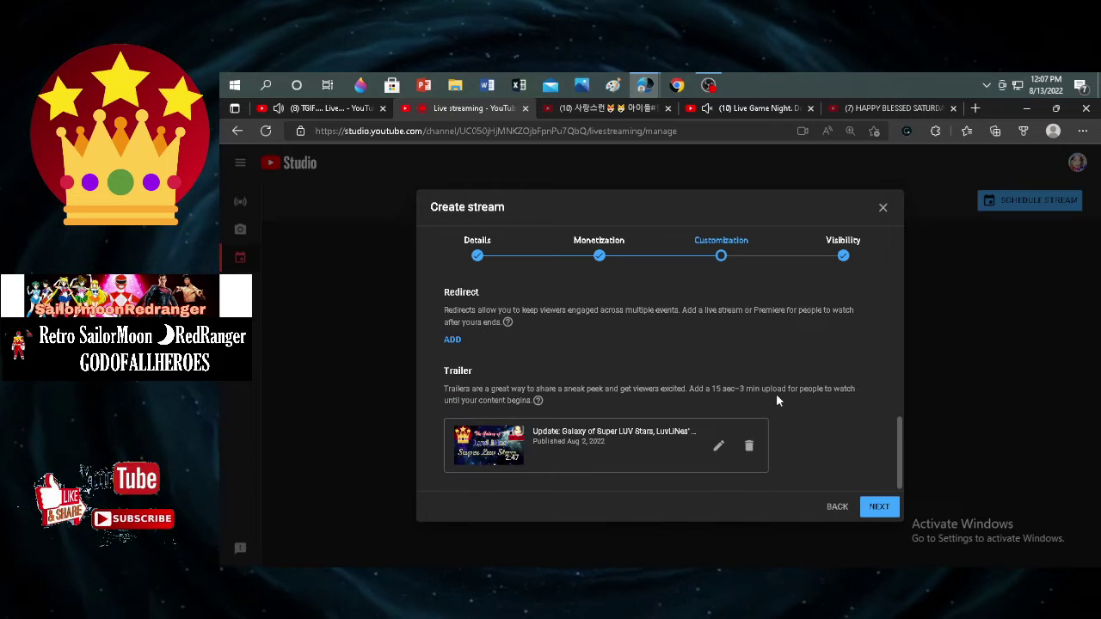
pyautogui.scroll(1, 832, 391)
pyautogui.scroll(6, 832, 392)
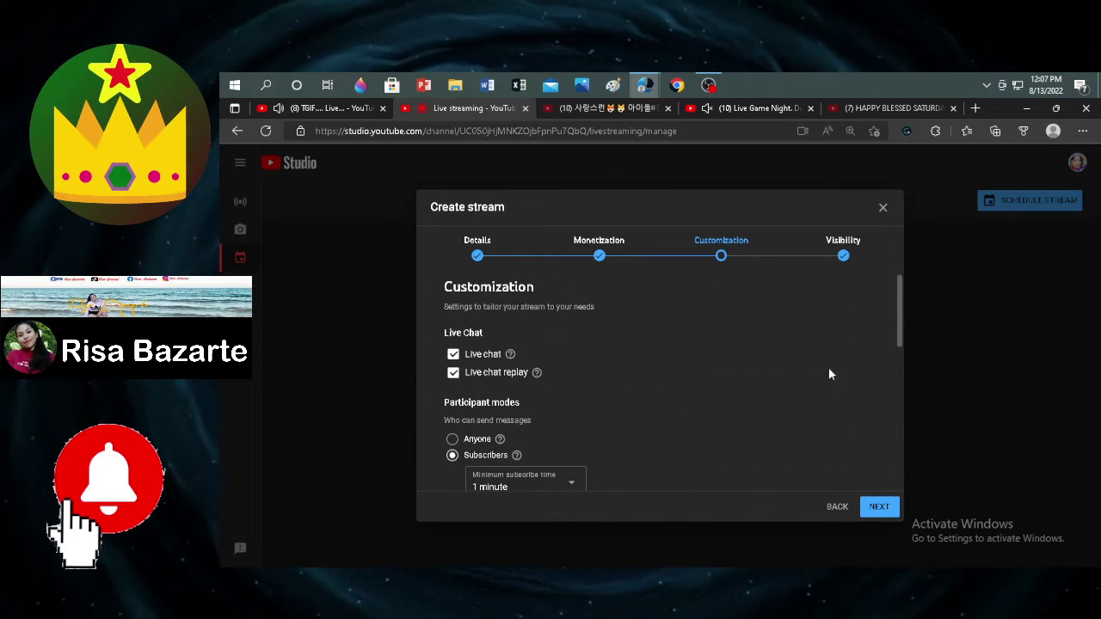
# Advance to Visibility, keep it Public, and check the Aug 13, 2022 schedule
pyautogui.click(877, 507)
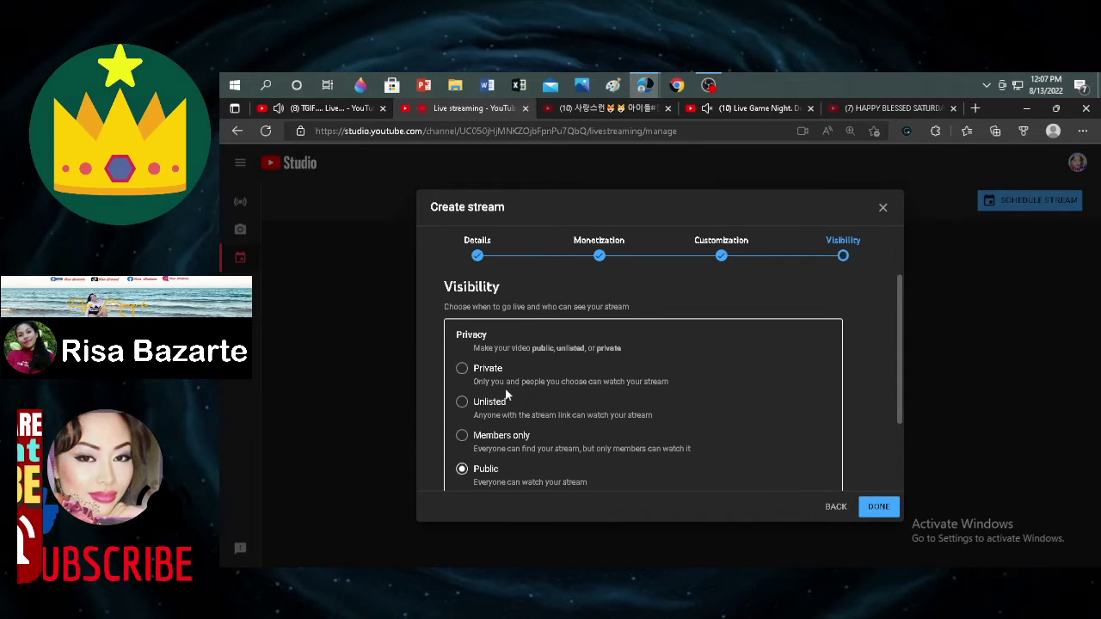
pyautogui.scroll(-1, 829, 359)
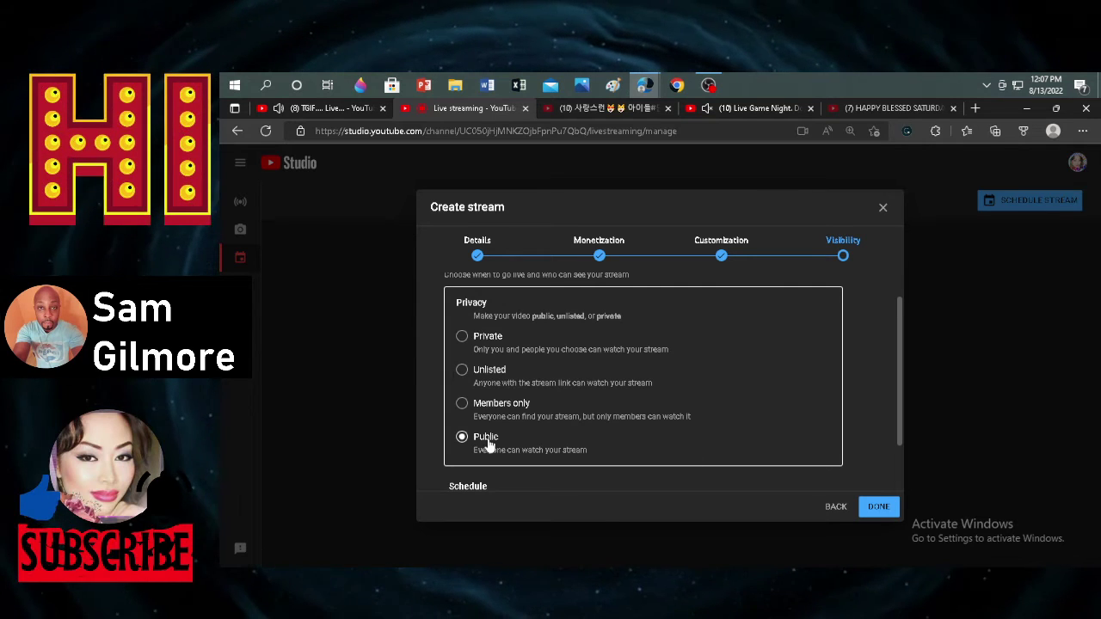
pyautogui.scroll(-2, 734, 401)
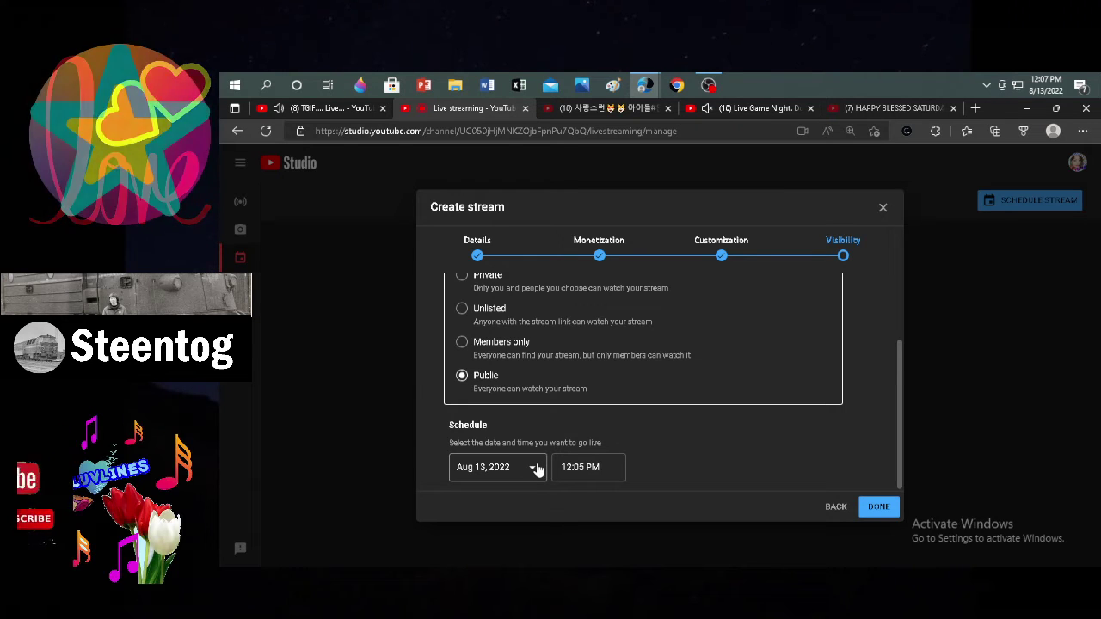
# Set the start time to 3:00 PM, save the stream, and switch to another YouTube tab
pyautogui.click(622, 467)
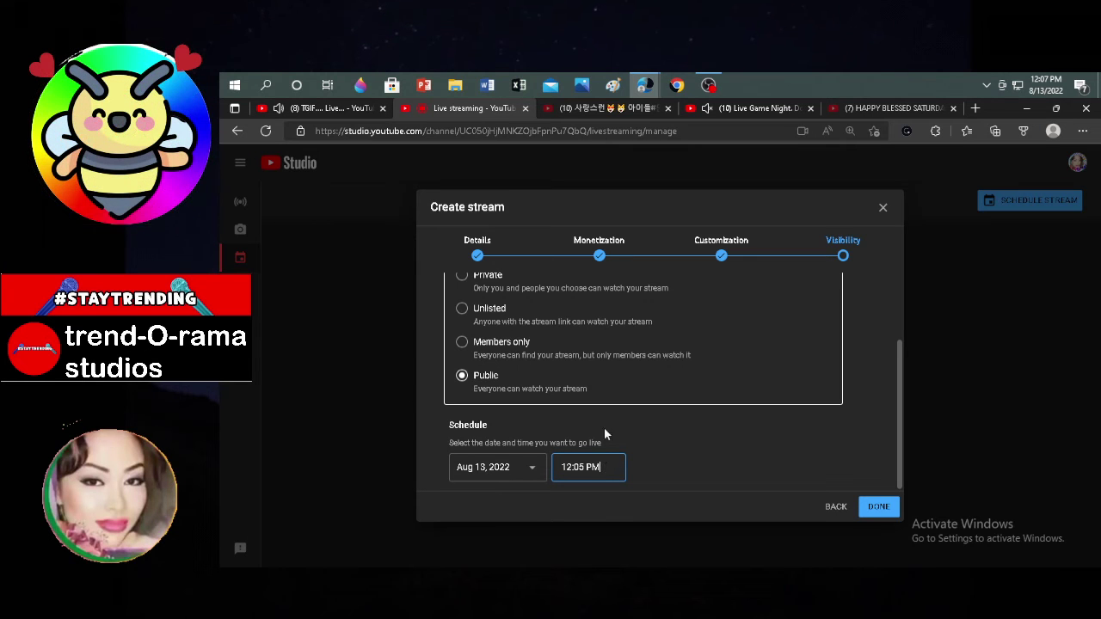
pyautogui.click(622, 463)
pyautogui.scroll(-1, 591, 370)
pyautogui.scroll(-1, 591, 370)
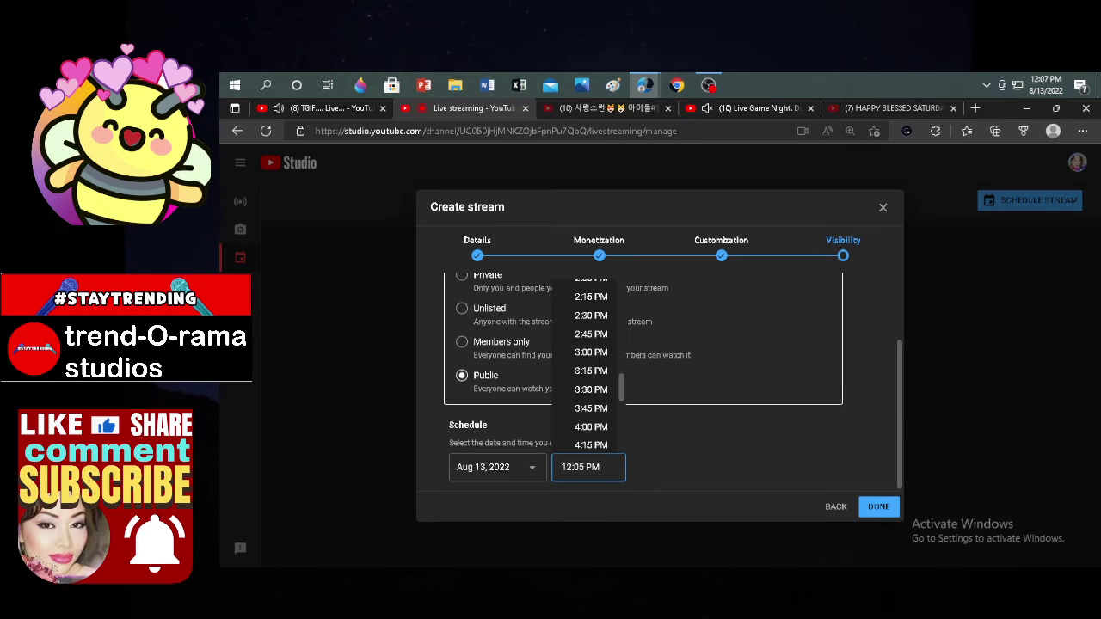
pyautogui.click(591, 352)
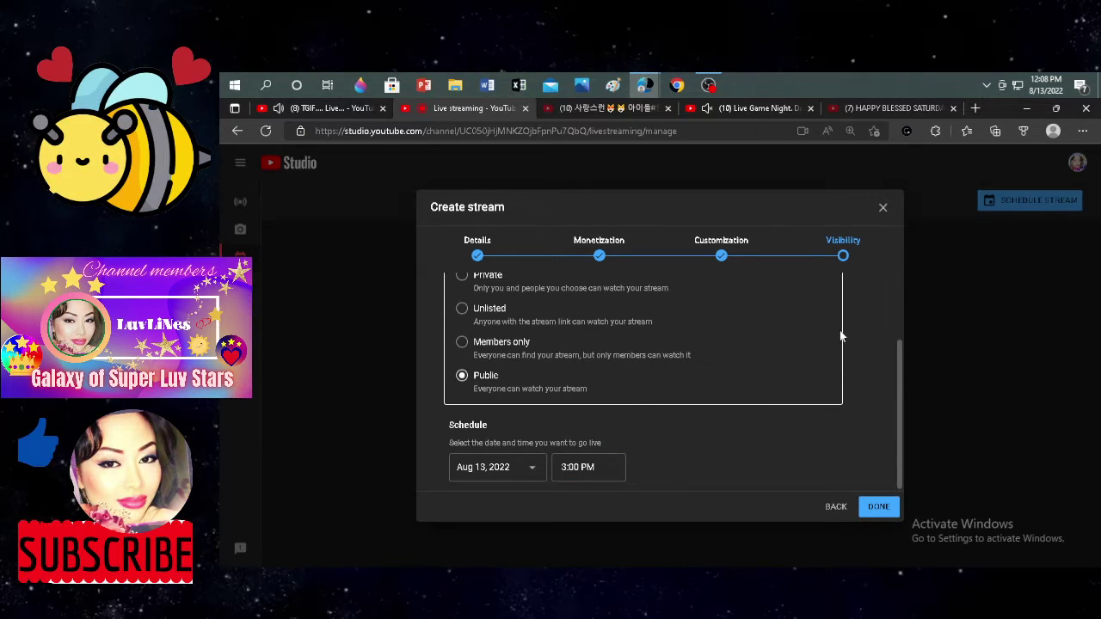
pyautogui.click(879, 508)
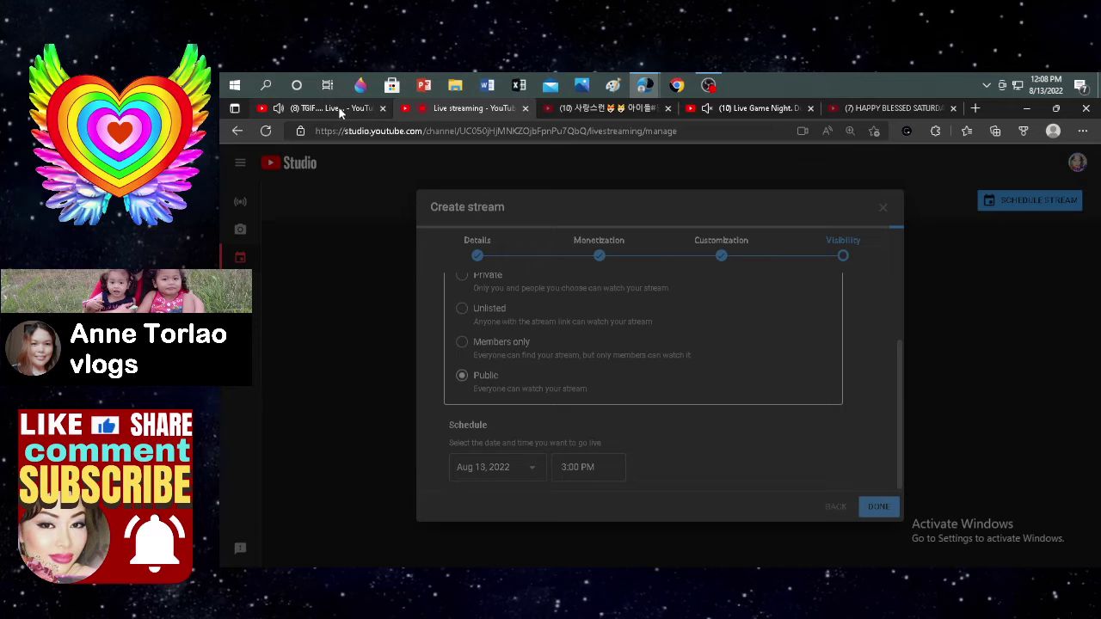
pyautogui.click(603, 108)
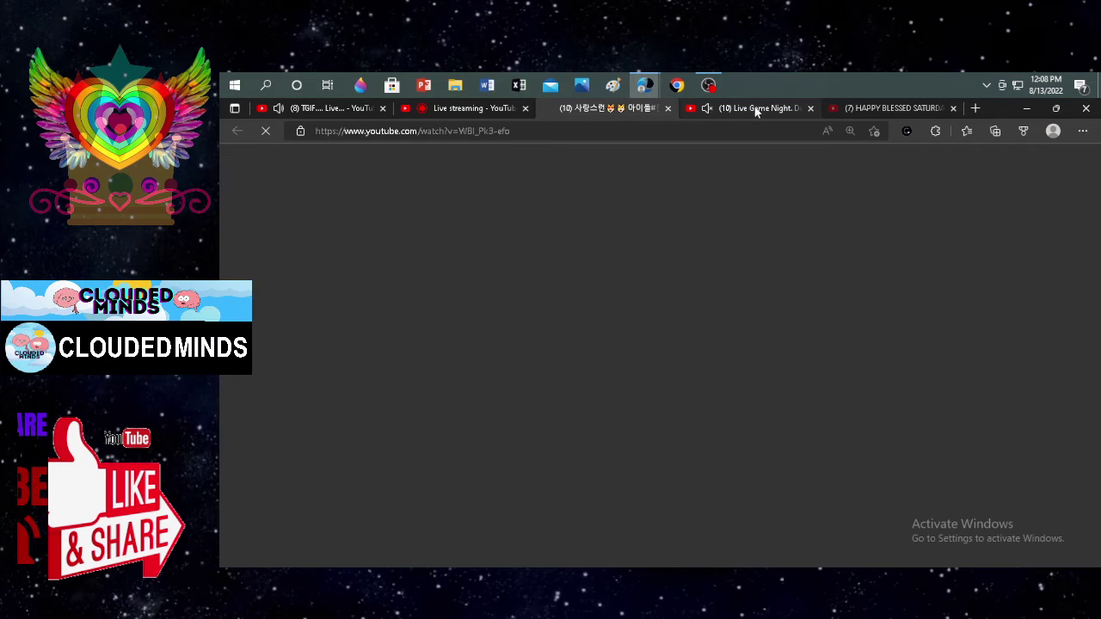